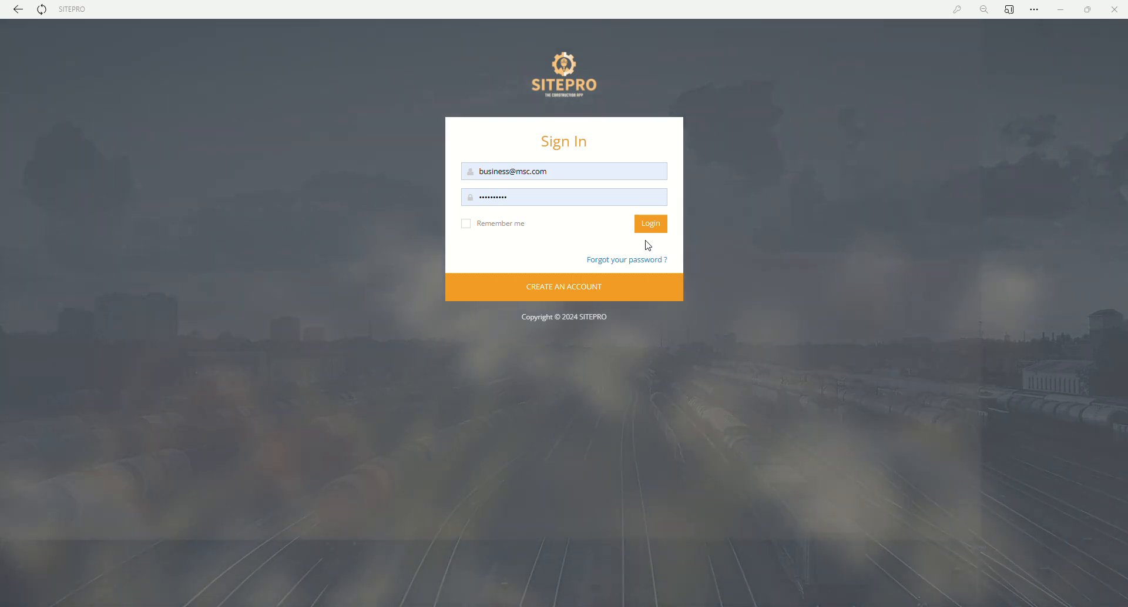
- Sign in with the filled-in credentials and start a new client profile in the project setup
left_click(656, 224)
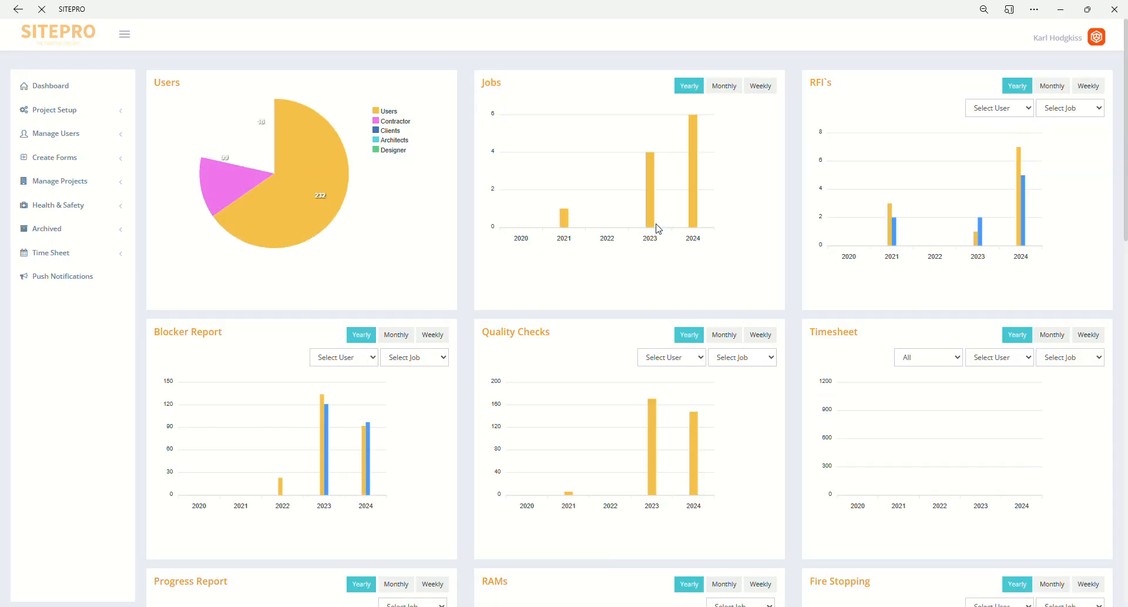
left_click(77, 113)
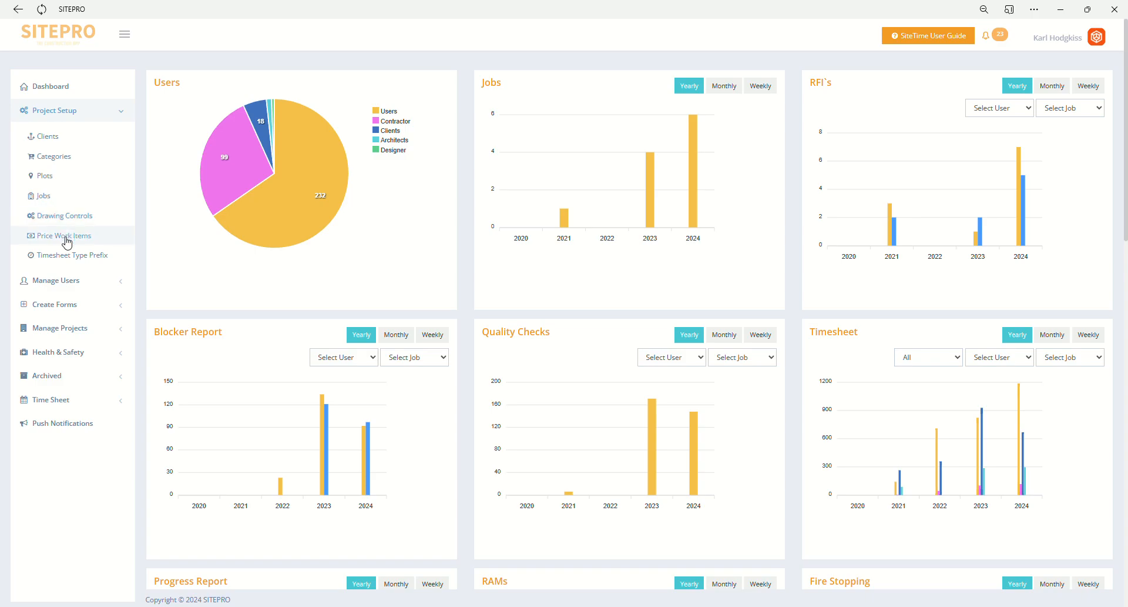
left_click(55, 139)
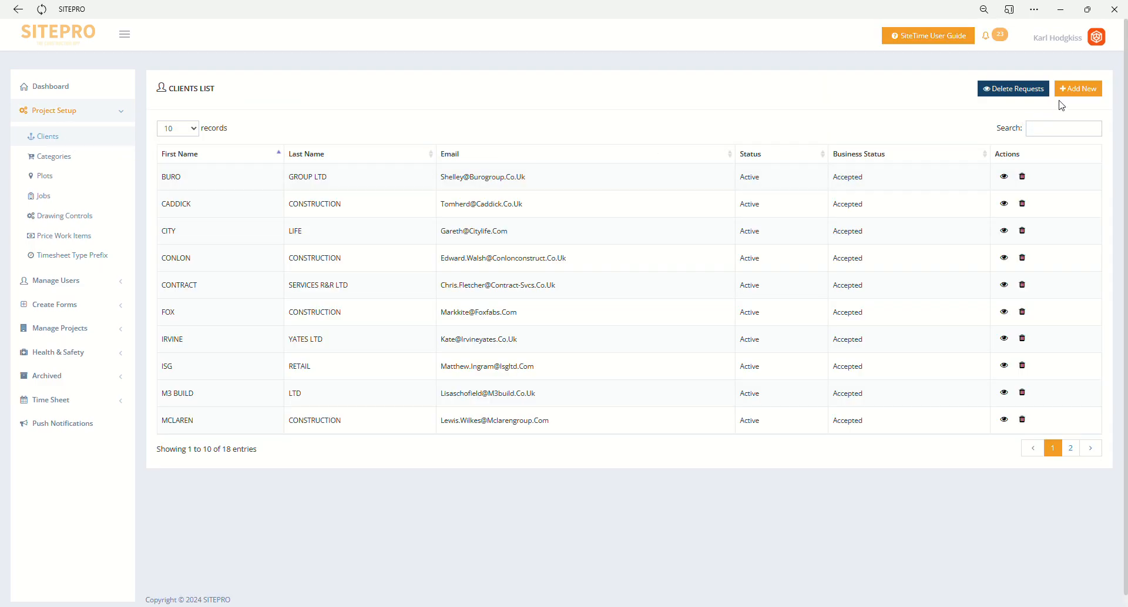
left_click(1078, 89)
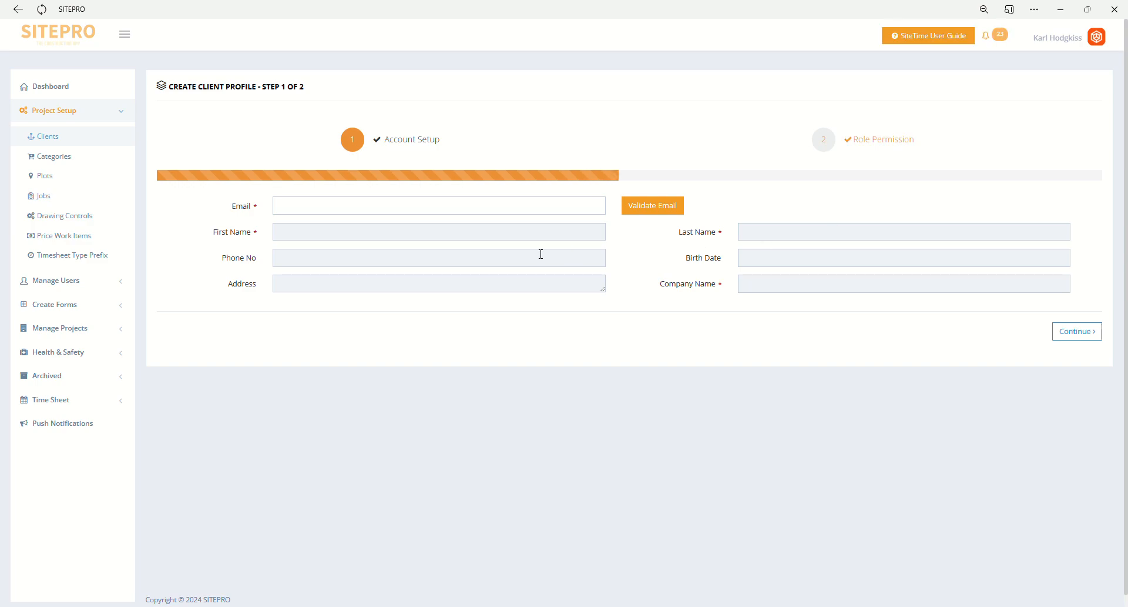
- Enter the new client's e-mail address and validate it
left_click(444, 207)
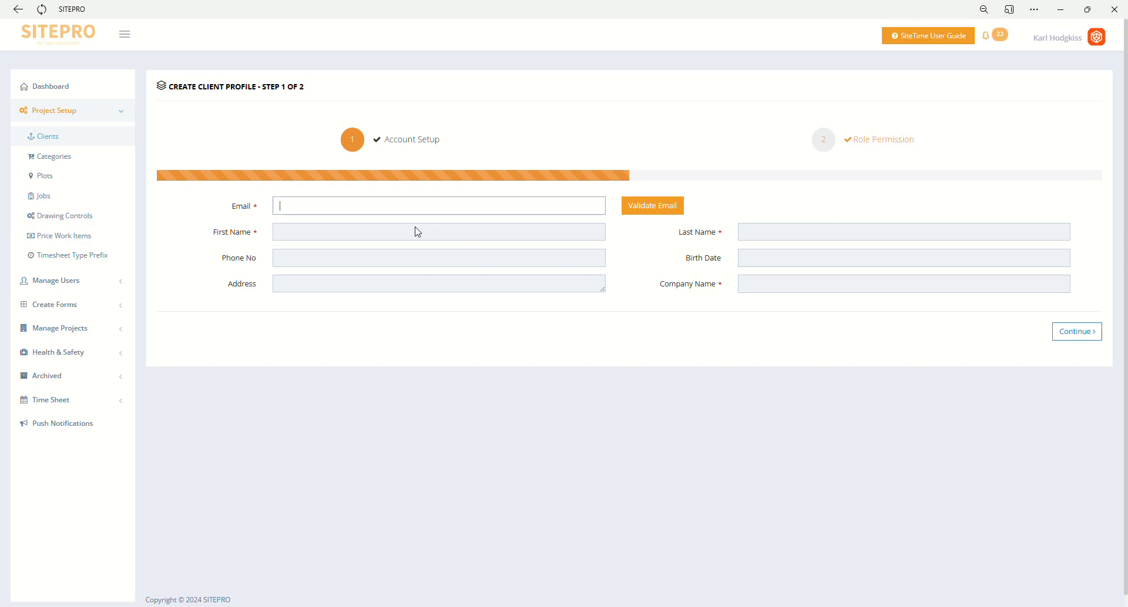
type("client@newclient.com")
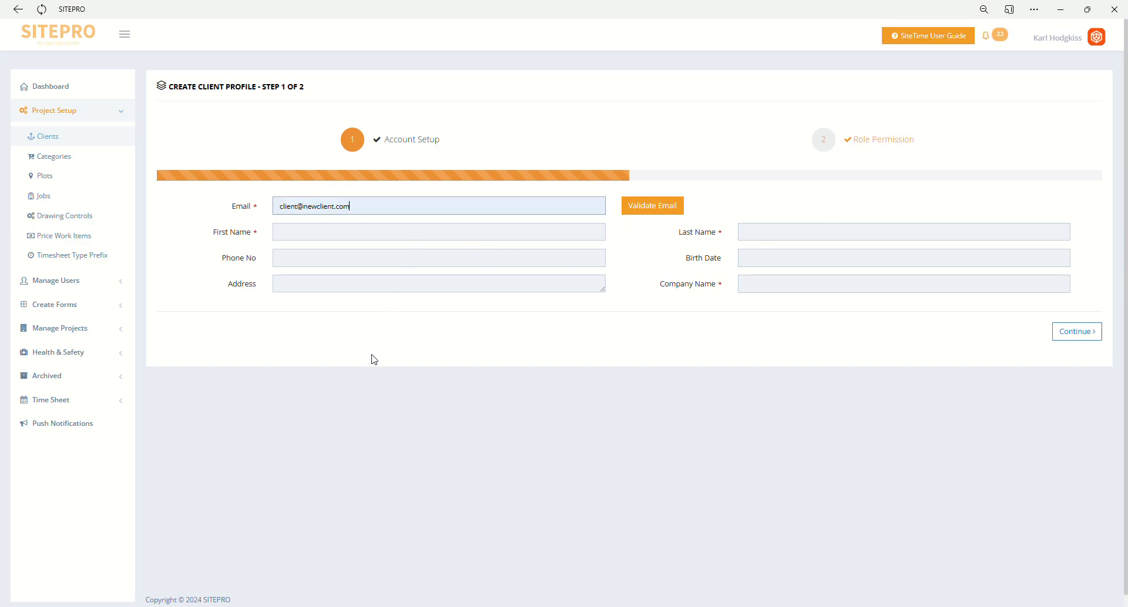
left_click(650, 206)
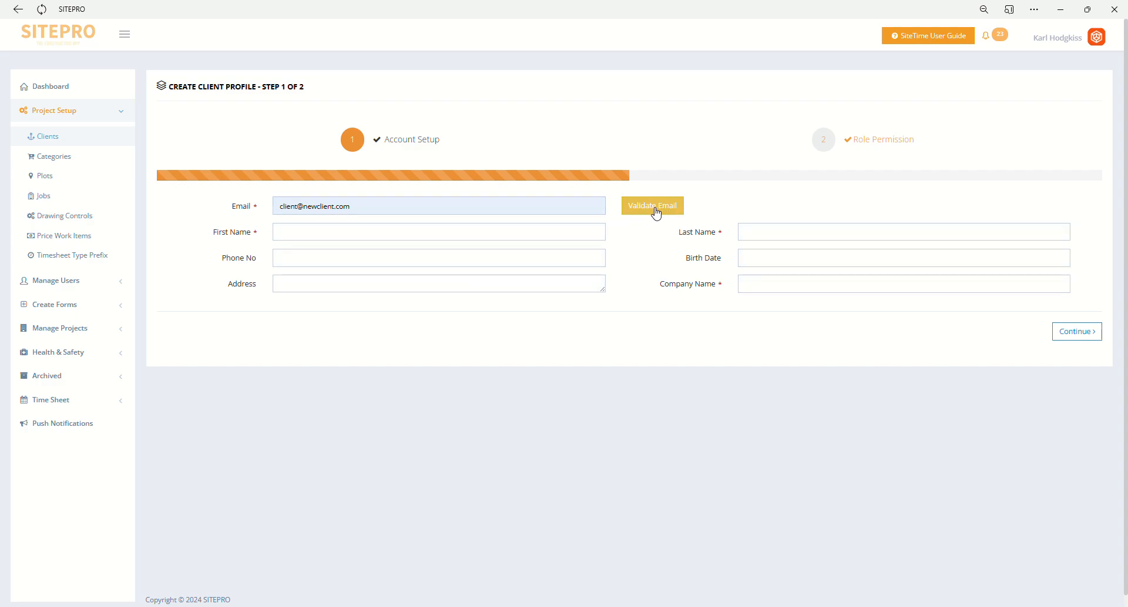
- Fill in the client's name, phone number, birth date and address, set the company name to MSC, and continue to role permissions
left_click(491, 232)
left_click(412, 277)
left_click(788, 260)
left_click(755, 228)
left_click(767, 287)
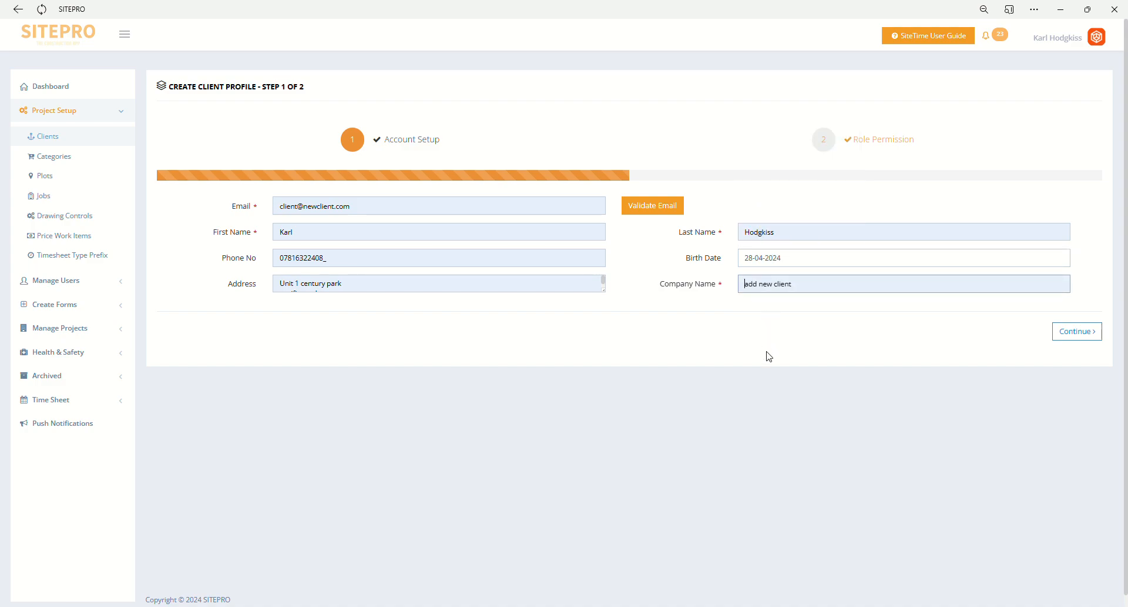
type("MSC1")
left_click(1071, 334)
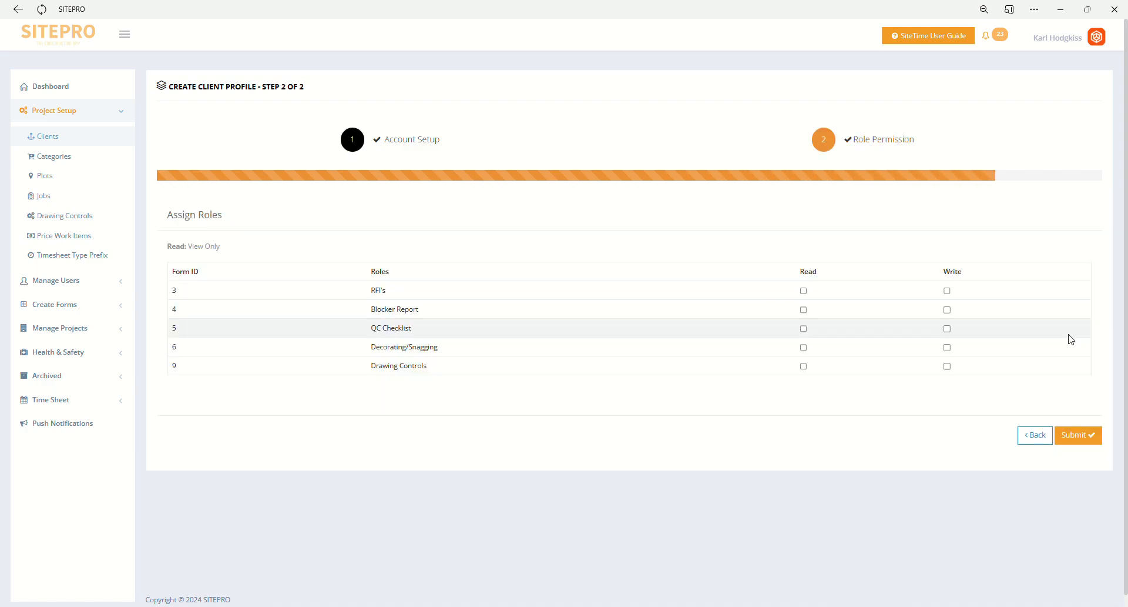
- Grant the client read permission for RFI's, Blocker Report, QC Checklist, Decorating/Snagging and Drawing Controls
left_click(804, 292)
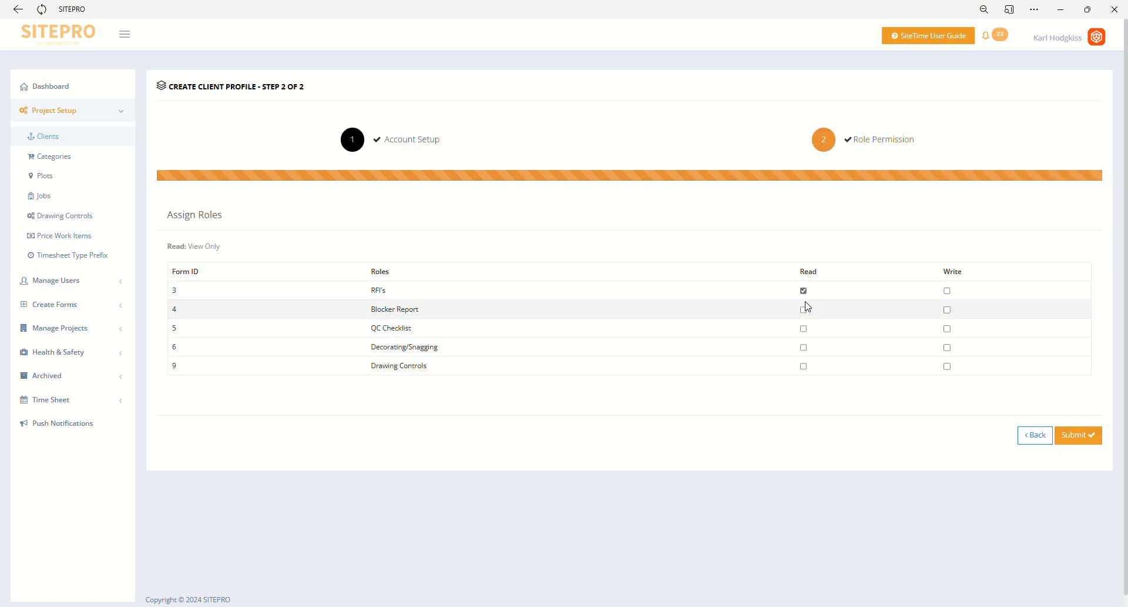
left_click(804, 328)
left_click(804, 347)
left_click(804, 367)
- Grant the client write permission for all five roles, from RFI's to Drawing Controls
left_click(946, 291)
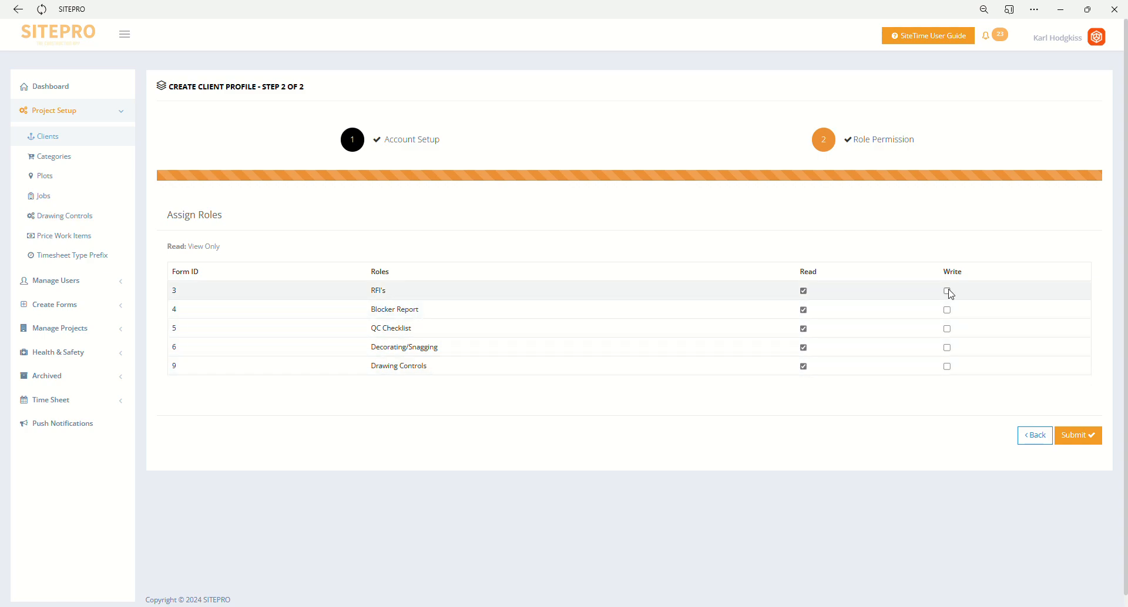
left_click(947, 310)
left_click(947, 329)
left_click(946, 347)
left_click(947, 366)
left_click(947, 329)
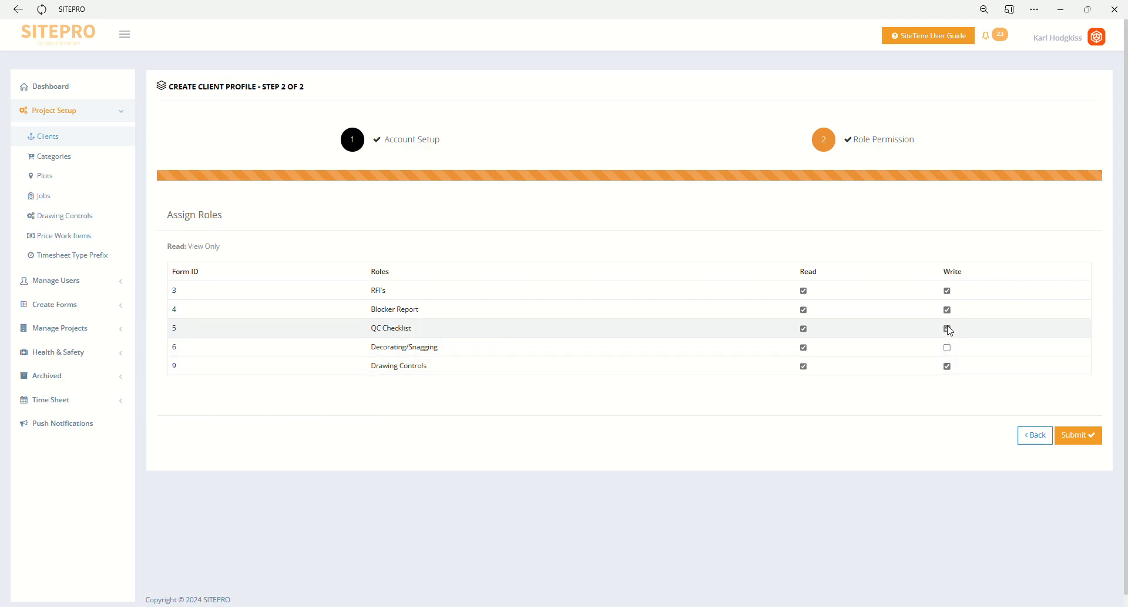
left_click(948, 347)
left_click(947, 347)
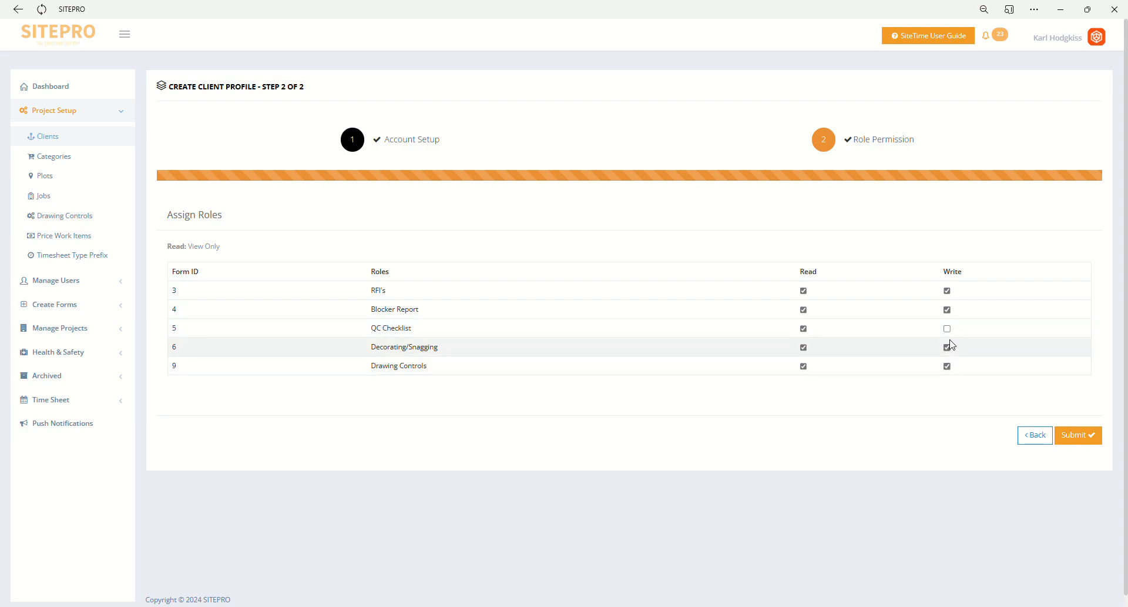
left_click(947, 329)
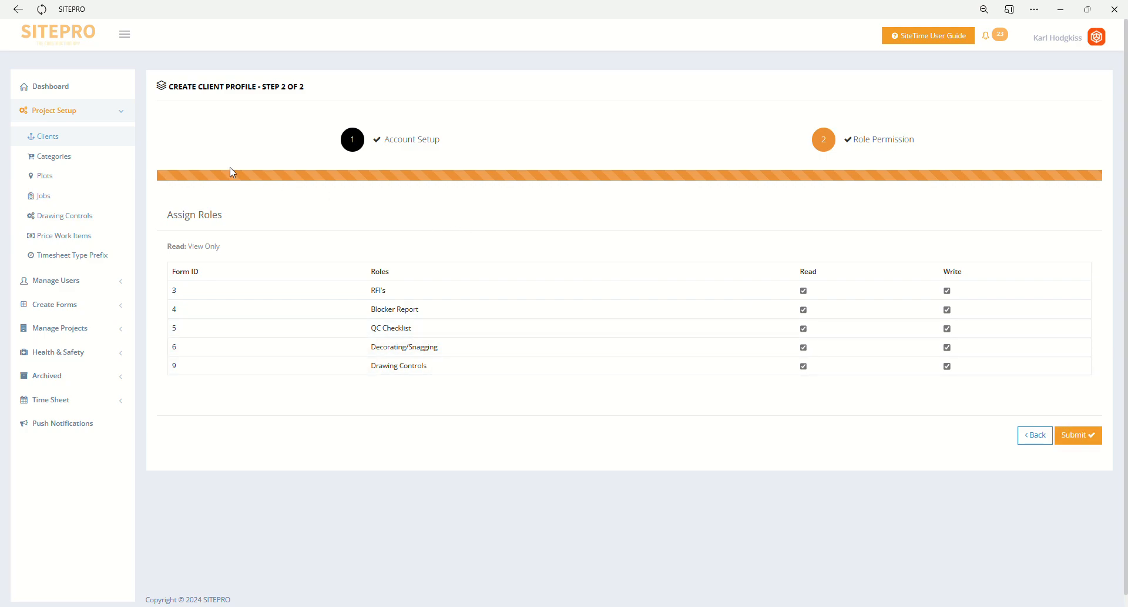
- Review the sub categories of the Construction Issue category and return to the category list
left_click(90, 166)
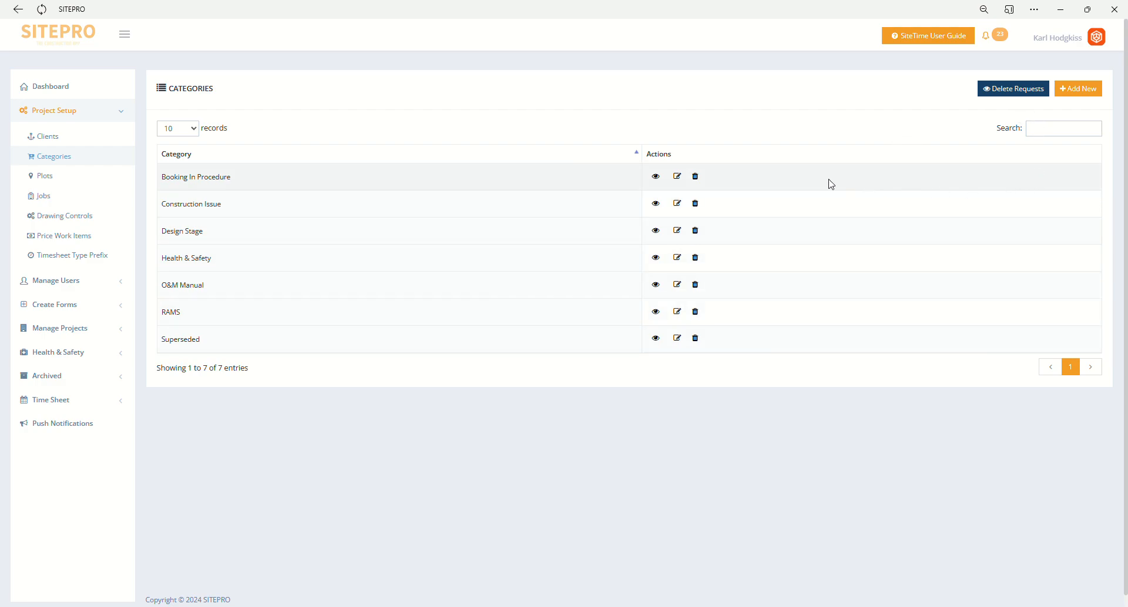
left_click(681, 206)
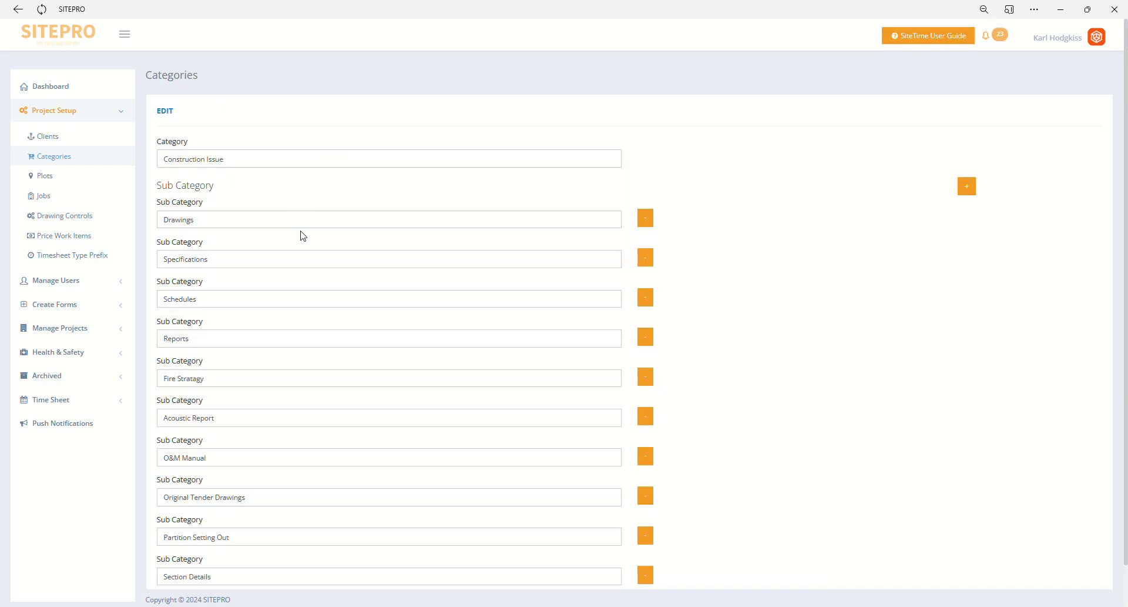
scroll(318, 245, "down", 1)
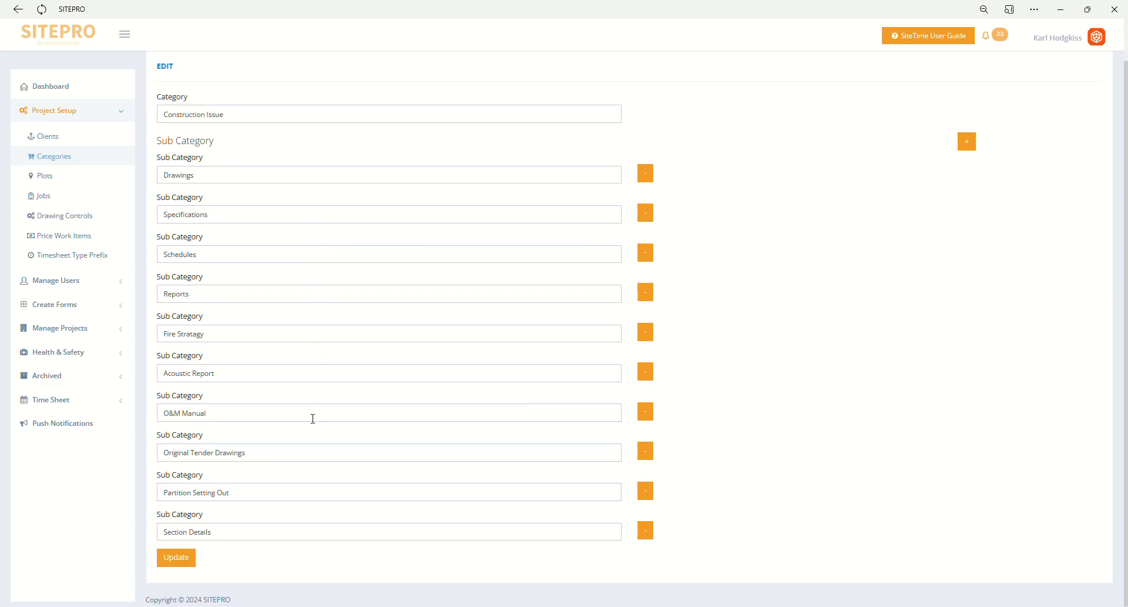
left_click(108, 160)
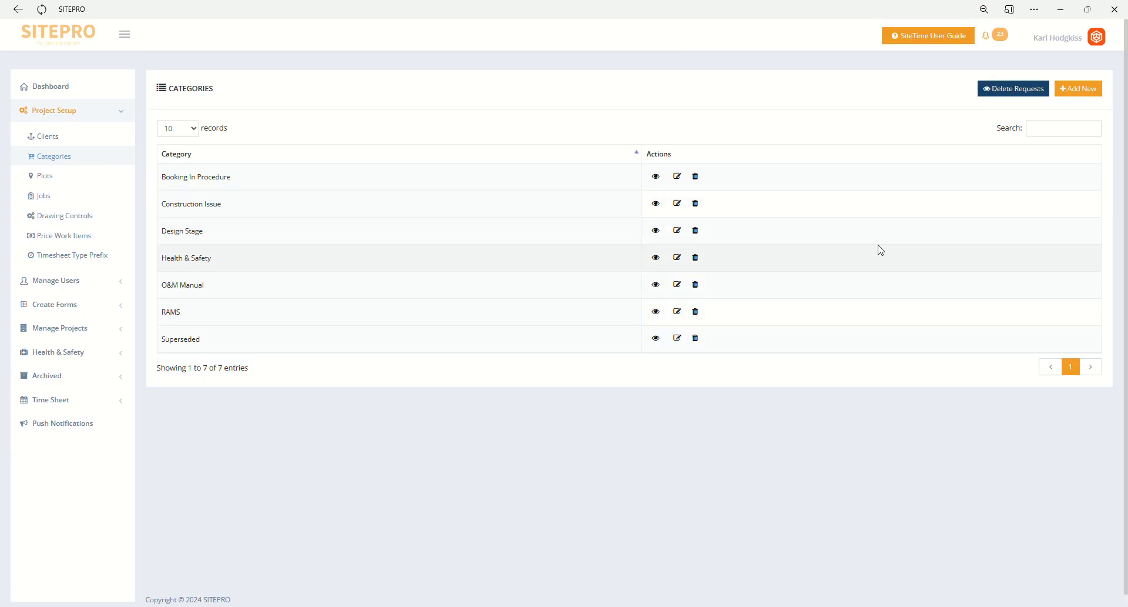
- Start a new category with one blank sub category entry, and return to the category list without creating it
left_click(1080, 89)
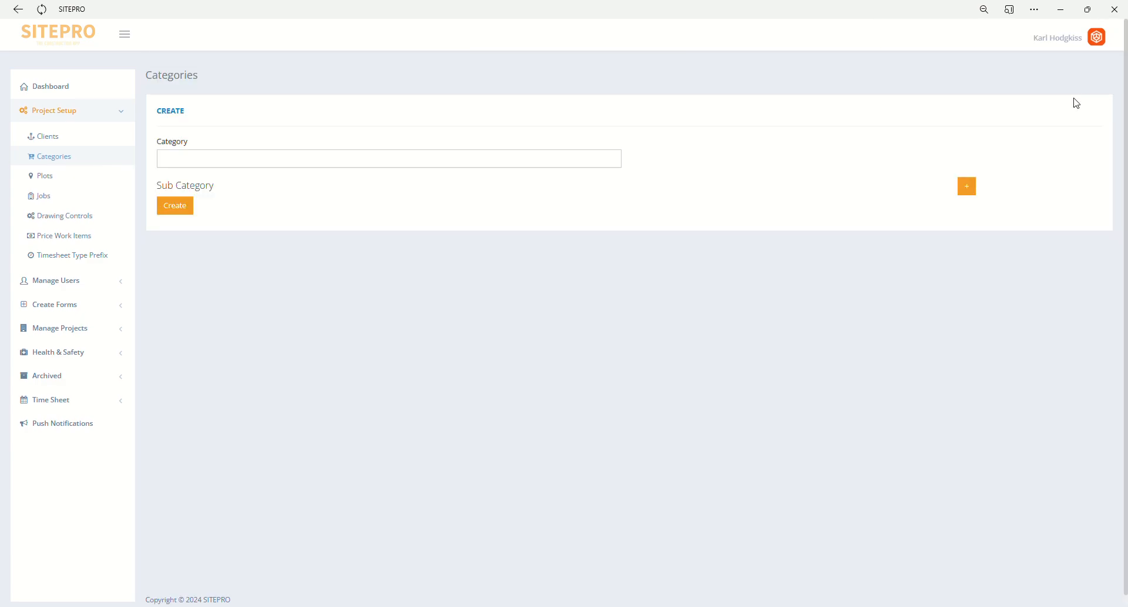
left_click(964, 188)
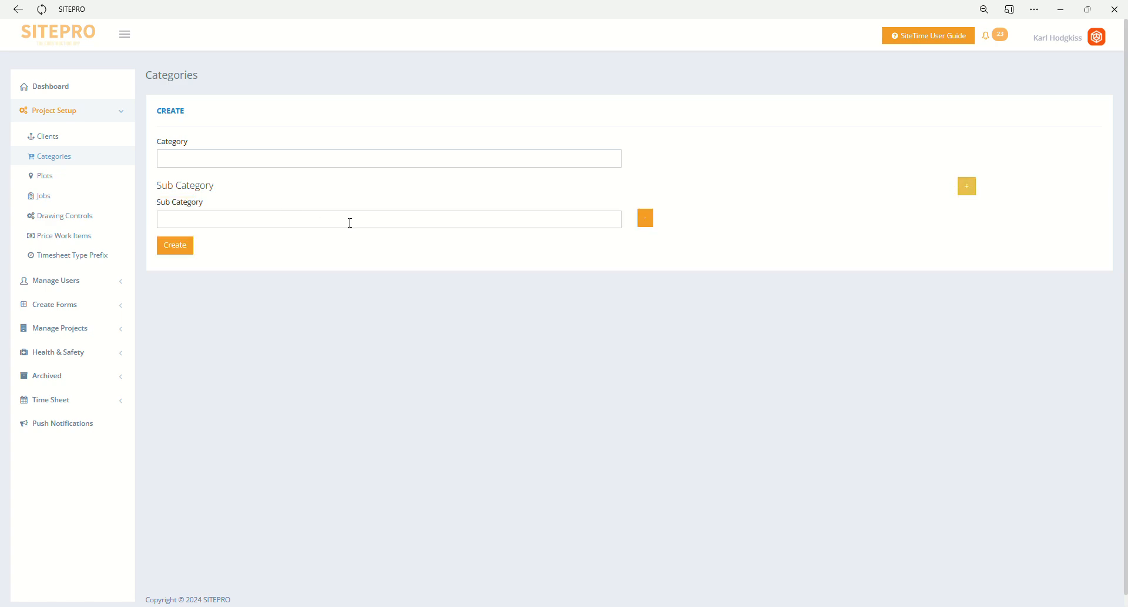
left_click(89, 157)
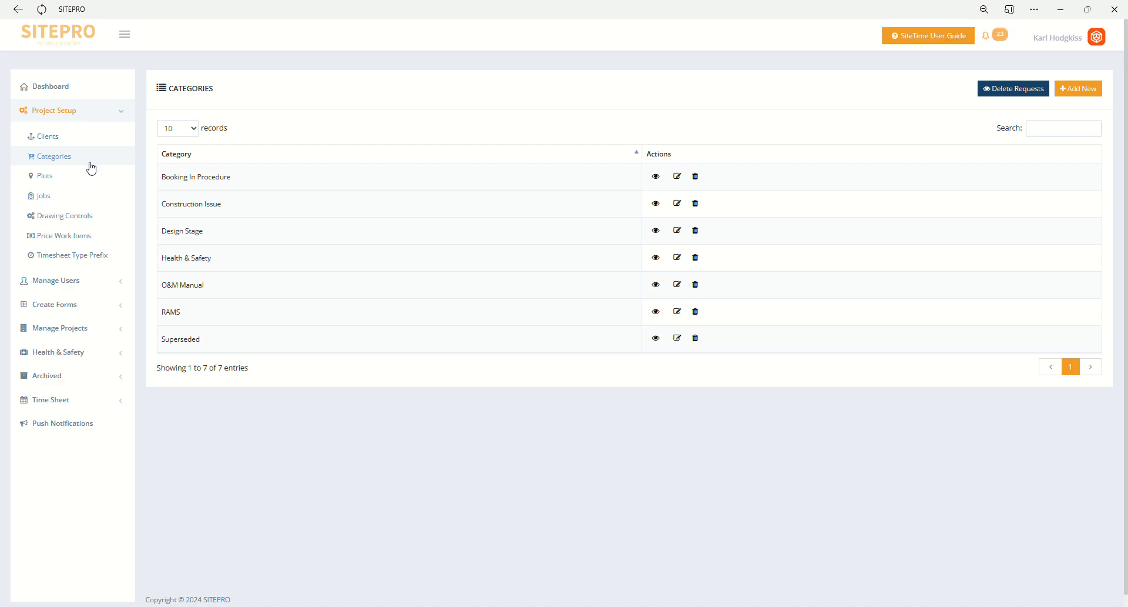
- Open a blank plot creation form and look at its Floor/Location and Plot Number fields
left_click(90, 183)
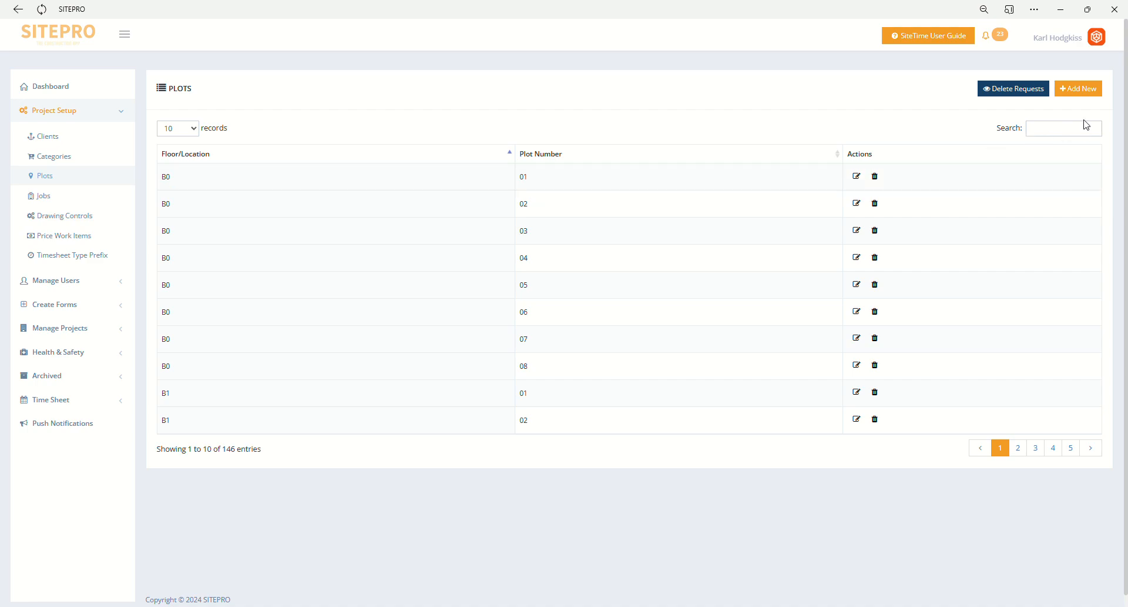
left_click(1093, 91)
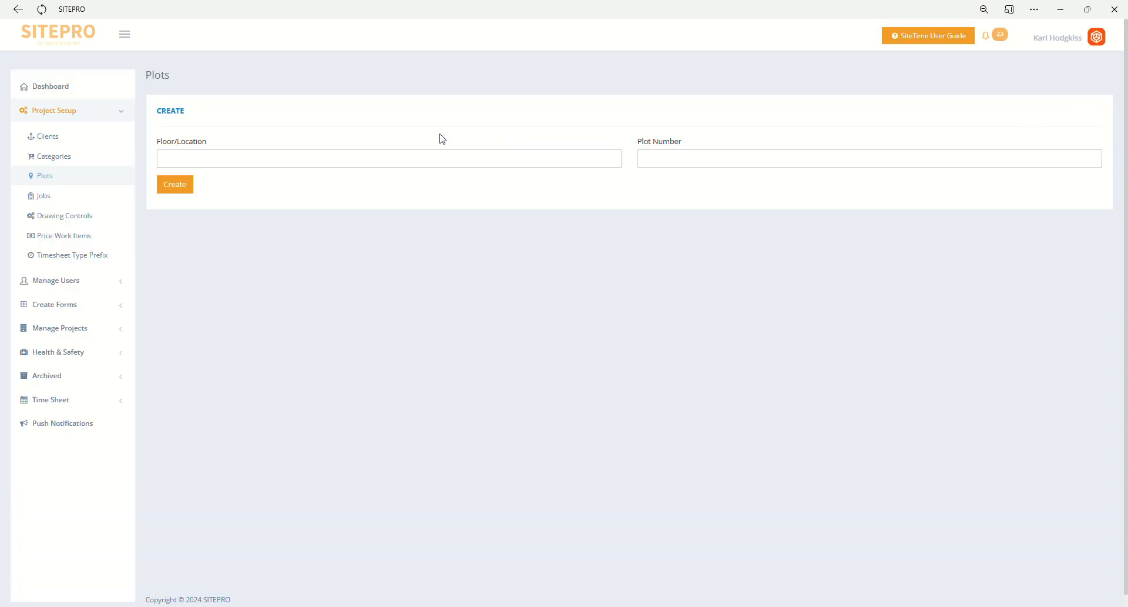
left_click(441, 161)
left_click(699, 161)
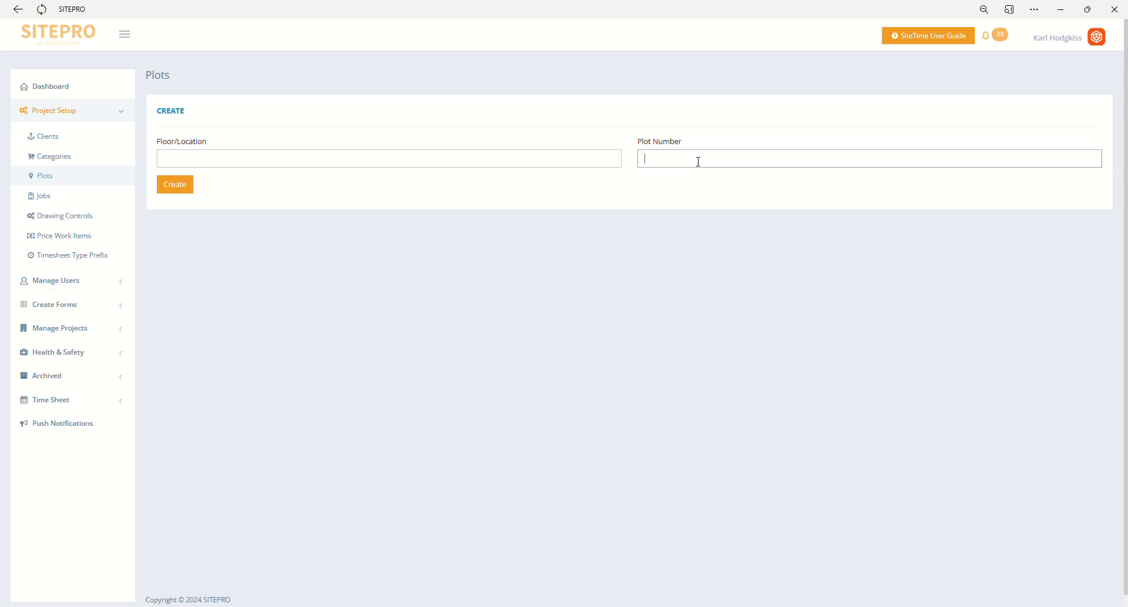
- Open plot 01 on floor B0 for editing and return to the plots list without changing it
left_click(84, 178)
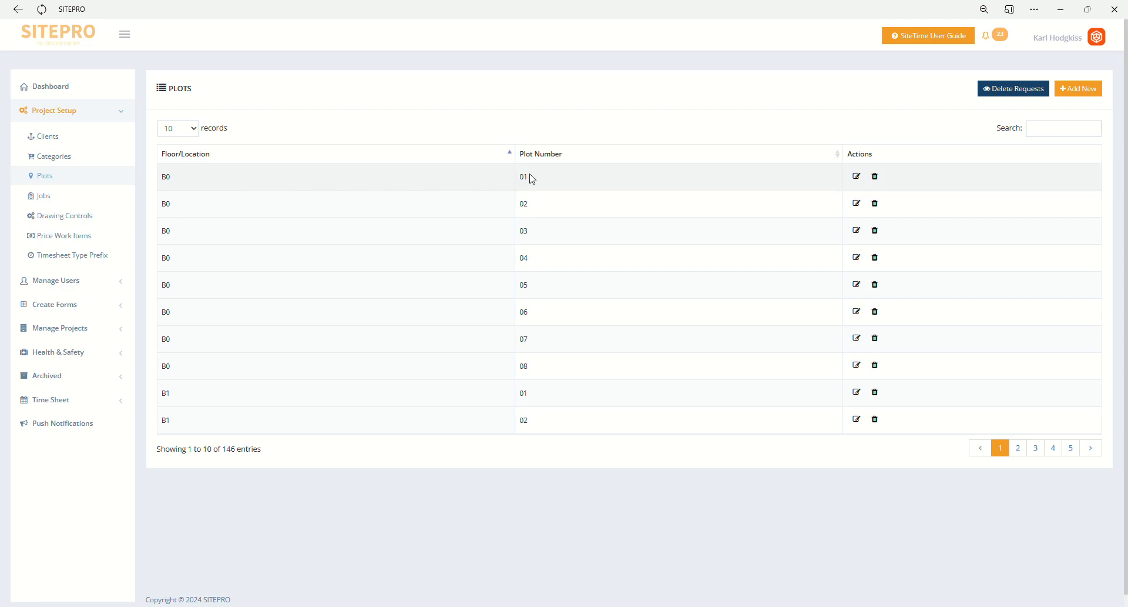
left_click(857, 176)
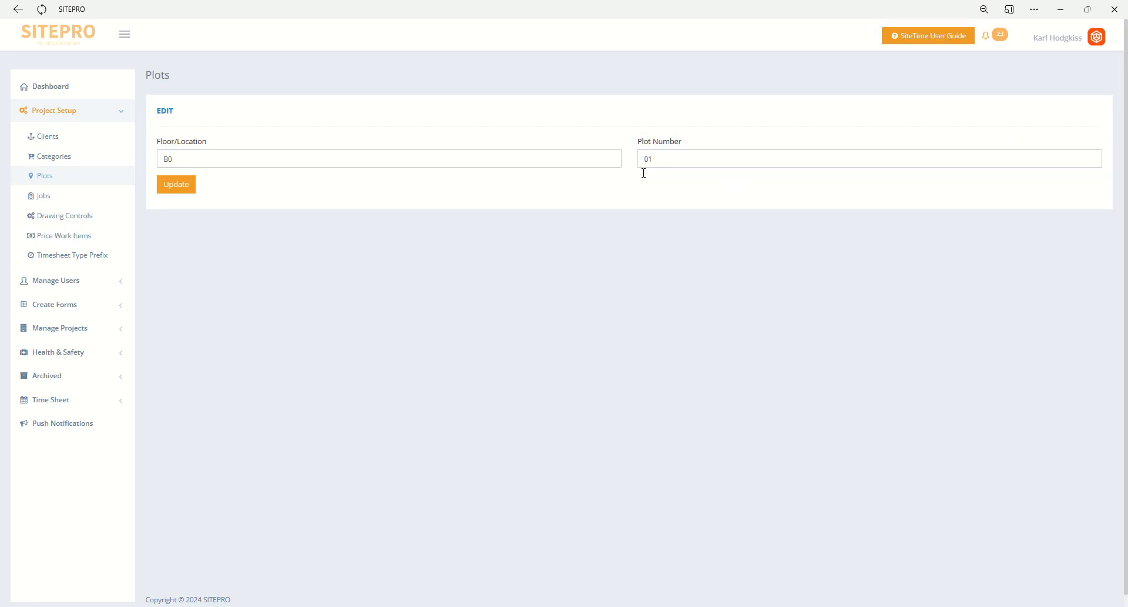
left_click(119, 181)
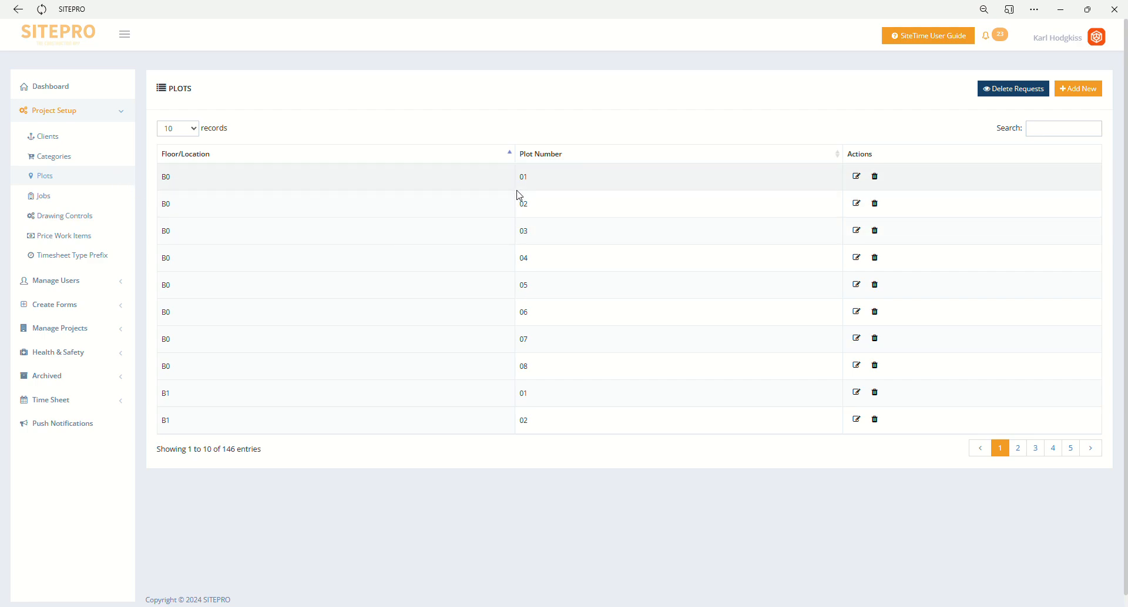
- Start a new job and assign it to the client BURO GROUP LTD
left_click(118, 198)
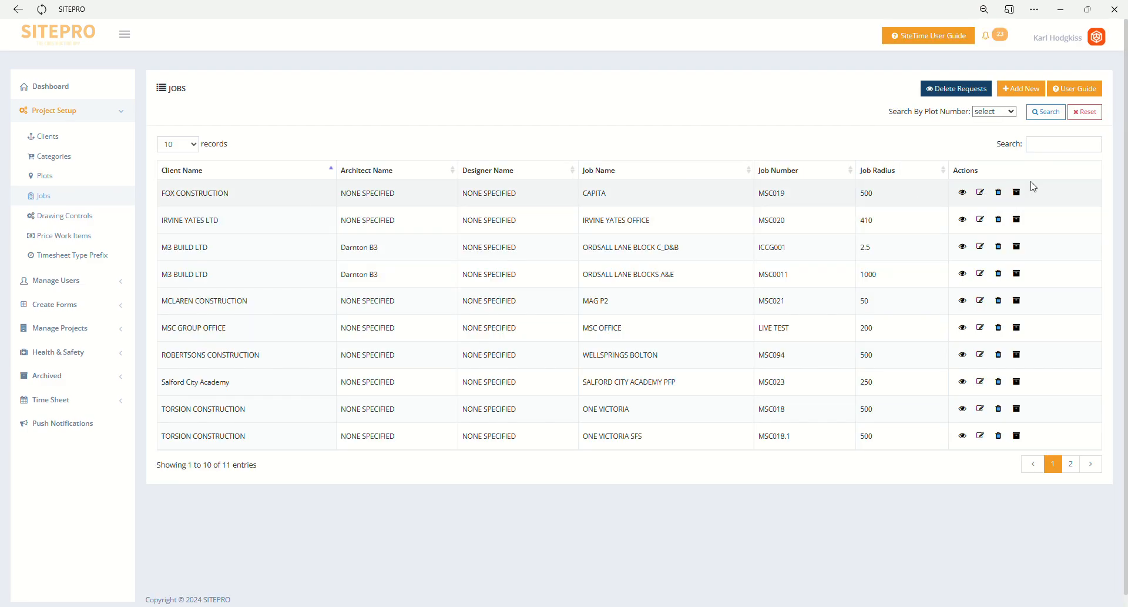
left_click(1034, 98)
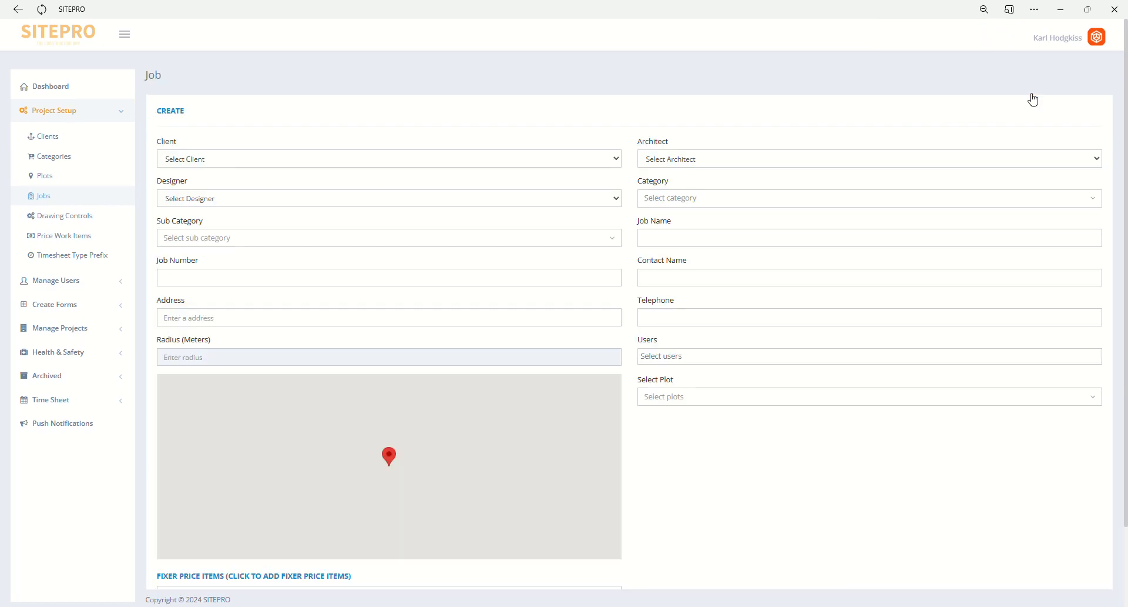
left_click(433, 186)
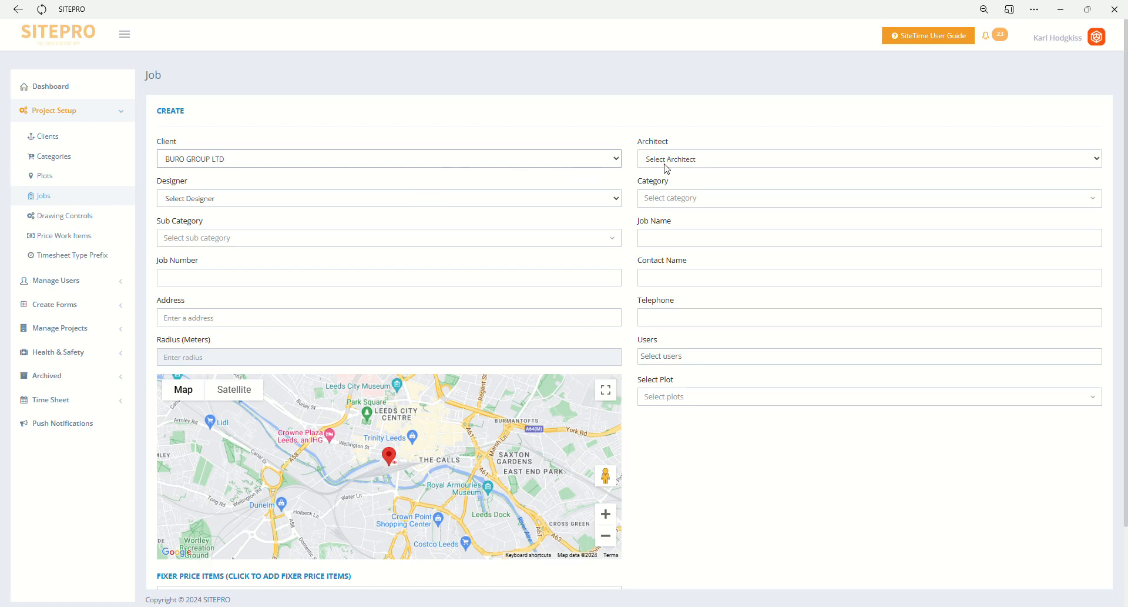
- Set the new job's category to Construction Issue and its sub category to Drawings
left_click(646, 200)
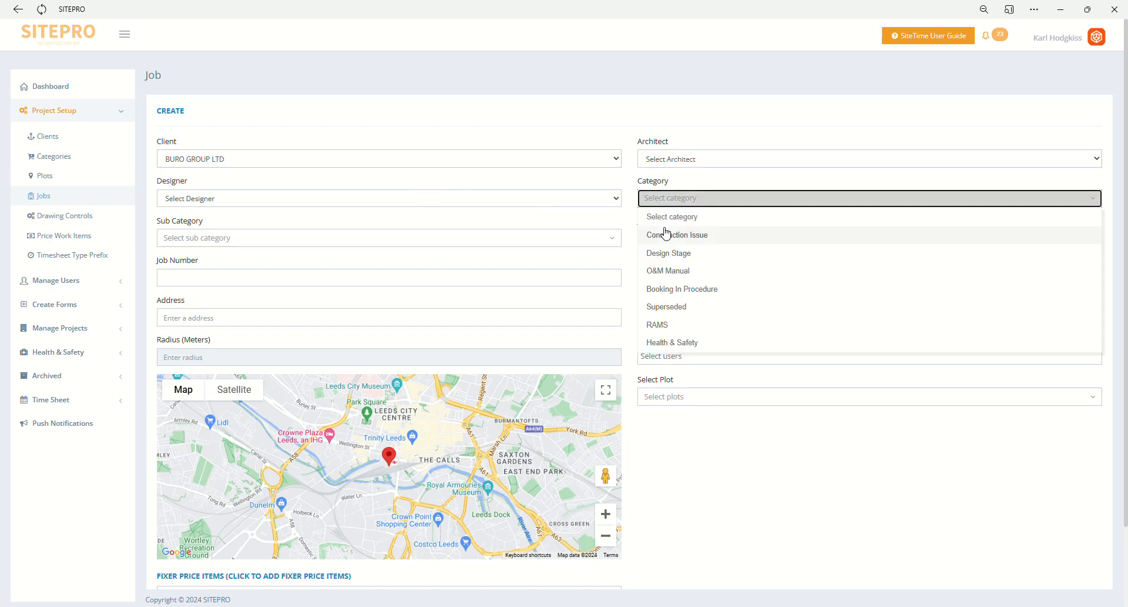
left_click(671, 238)
left_click(612, 240)
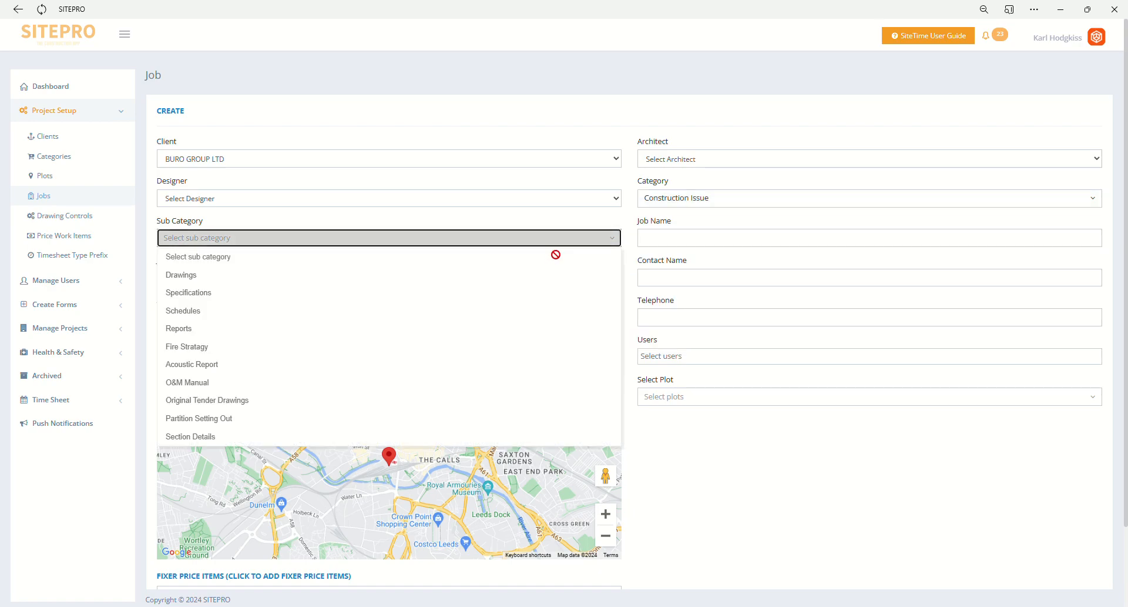
left_click(541, 281)
- Set the job name to MSC OFFICE and the job number and contact name to msc009, and fill in the address and telephone
left_click(733, 244)
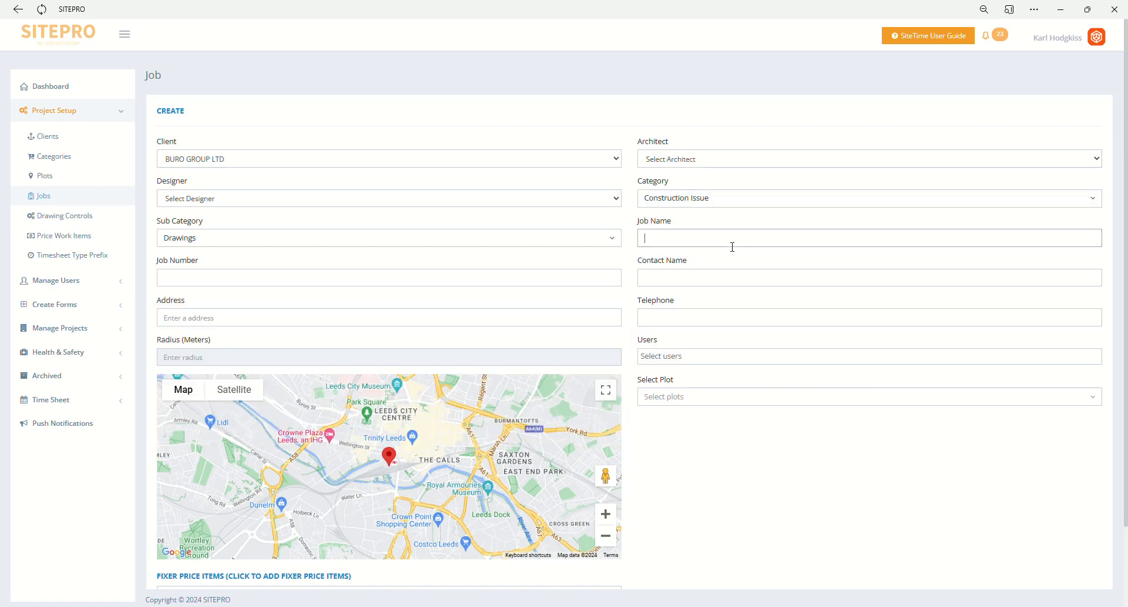
left_click(675, 280)
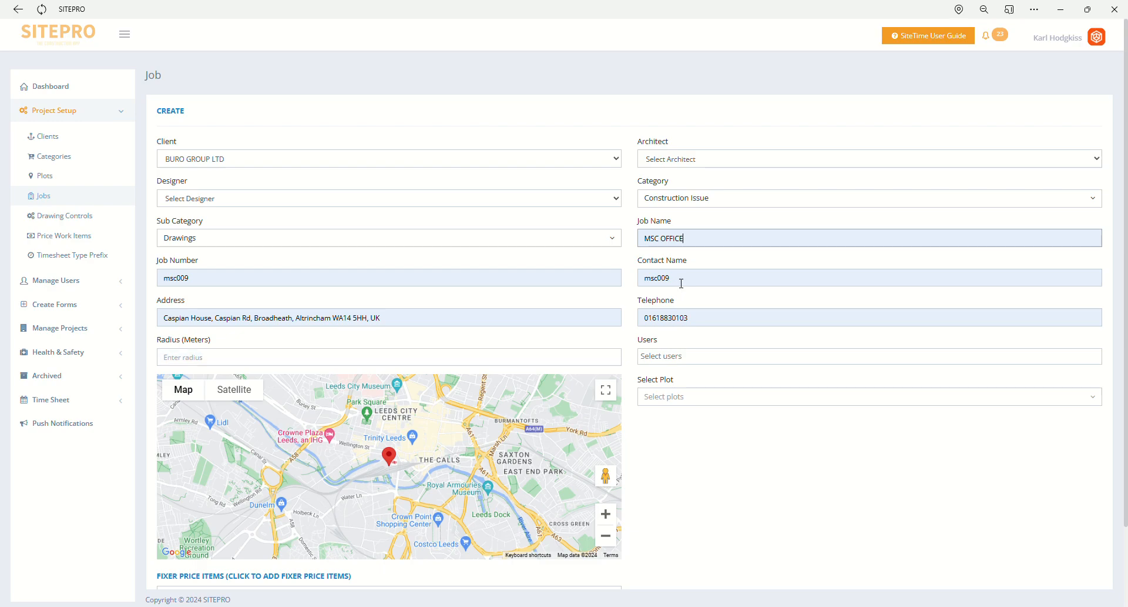
double_click(411, 323)
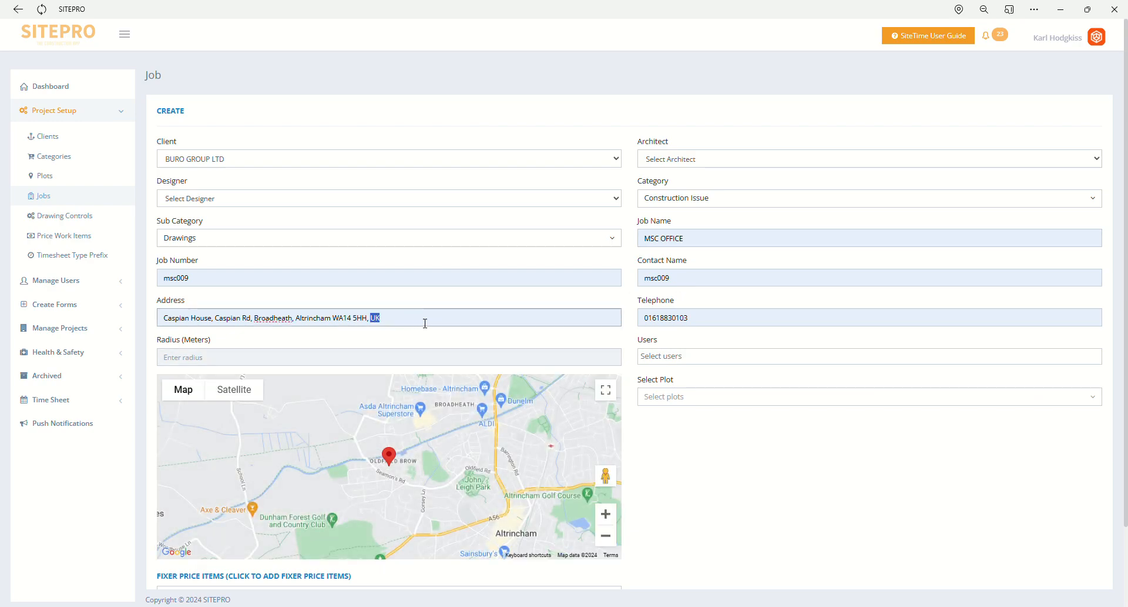
- Assign plots B1 (10) and B1 (11) to the new job
left_click_drag(431, 321, 151, 318)
left_click(676, 401)
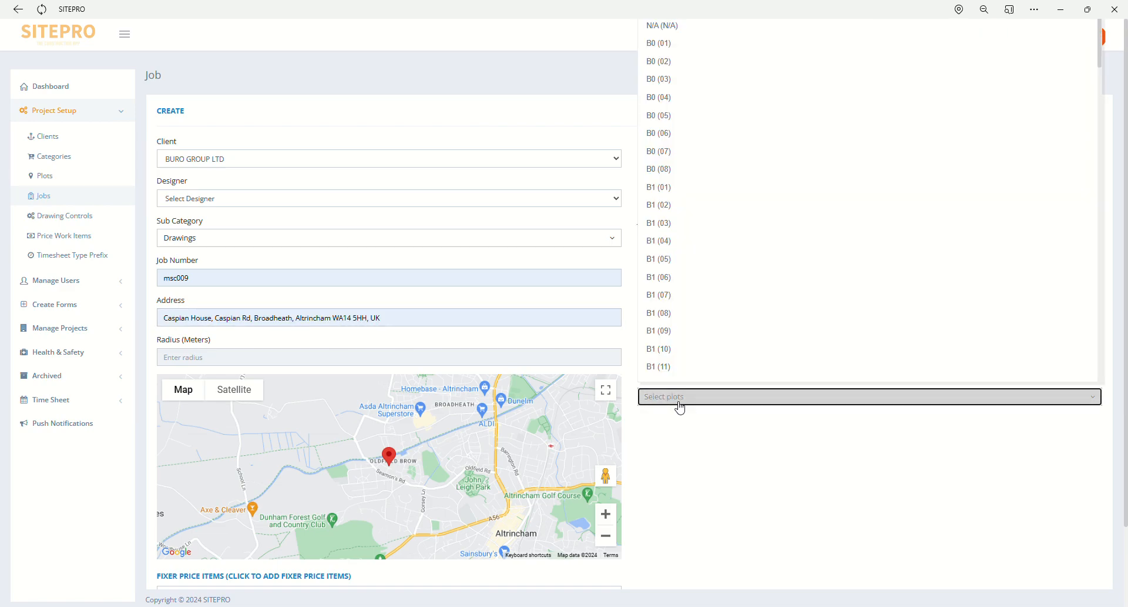
left_click(679, 380)
left_click(679, 359)
left_click(701, 460)
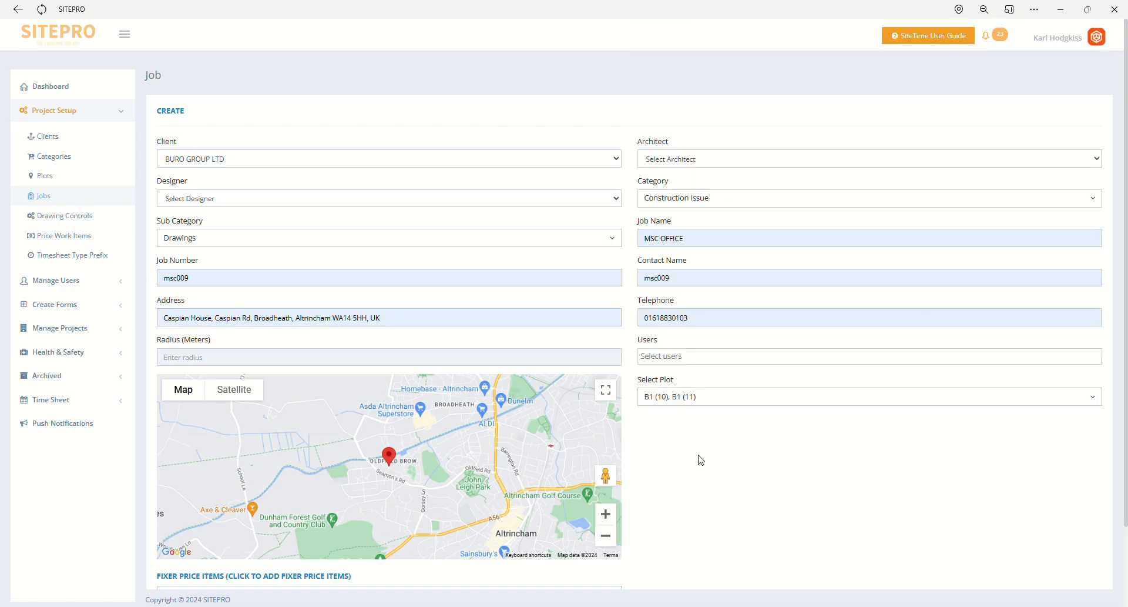
- Replace the job's address by searching for the site's postcode and picking the suggested location
left_click(516, 325)
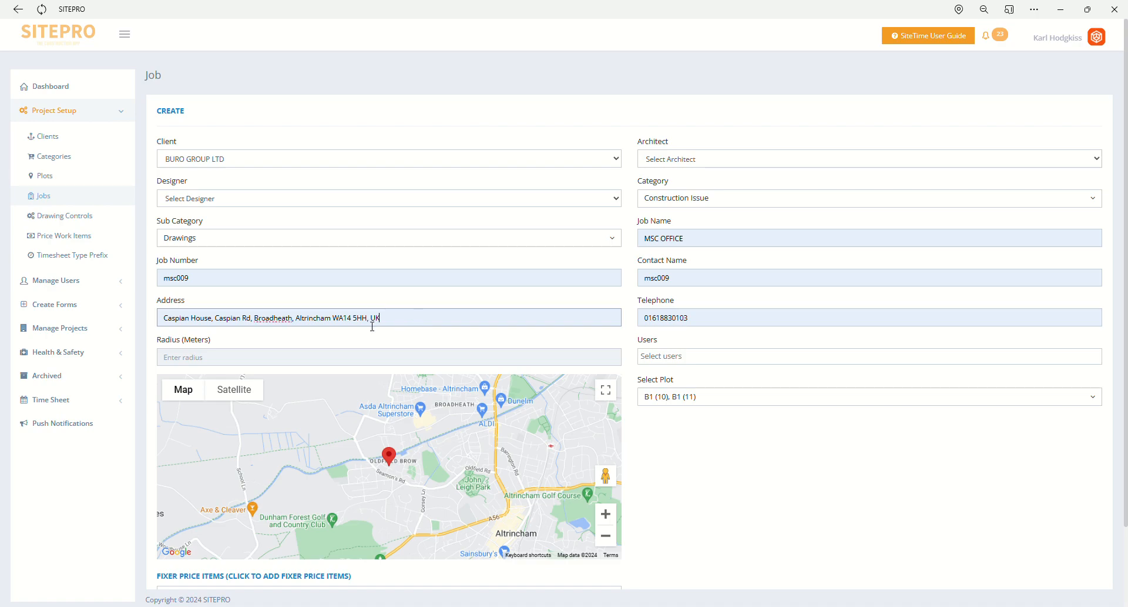
left_click_drag(372, 326, 152, 318)
type("wa1")
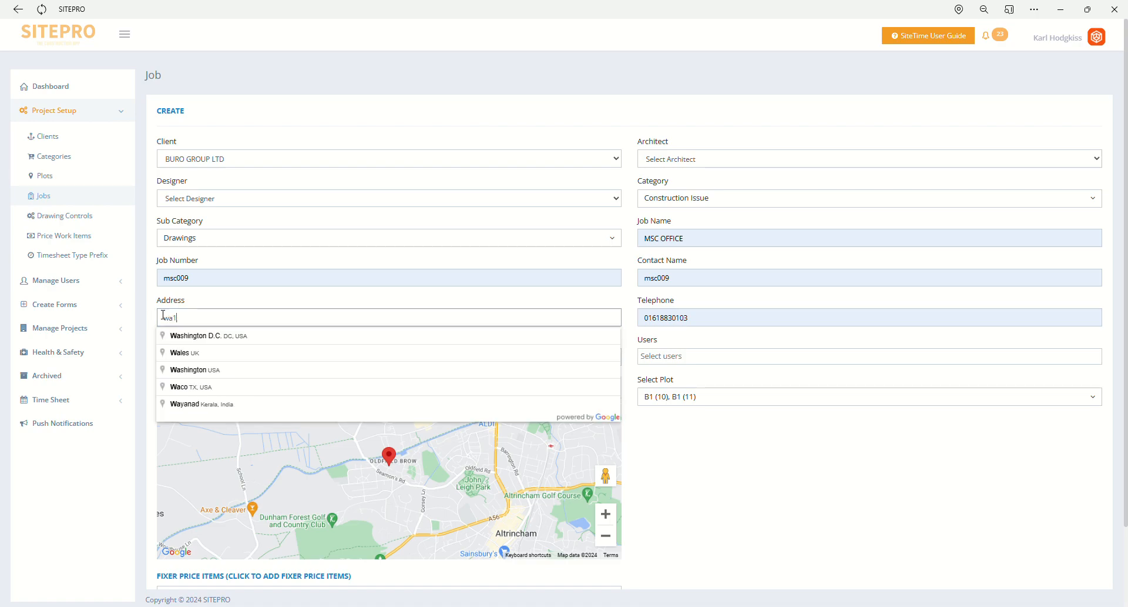
type("45hj")
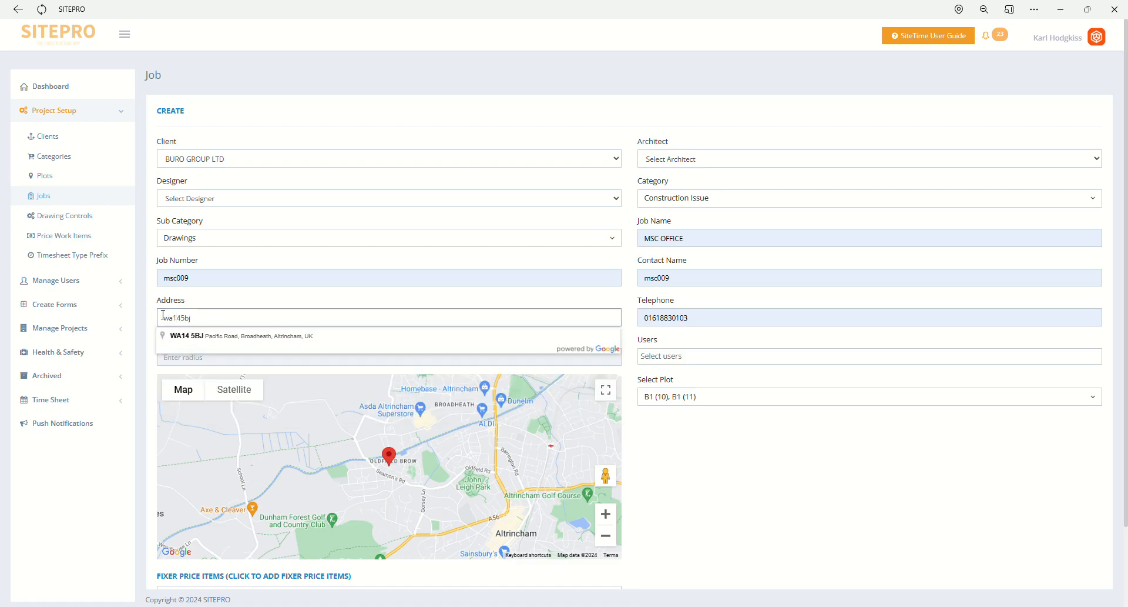
left_click(184, 333)
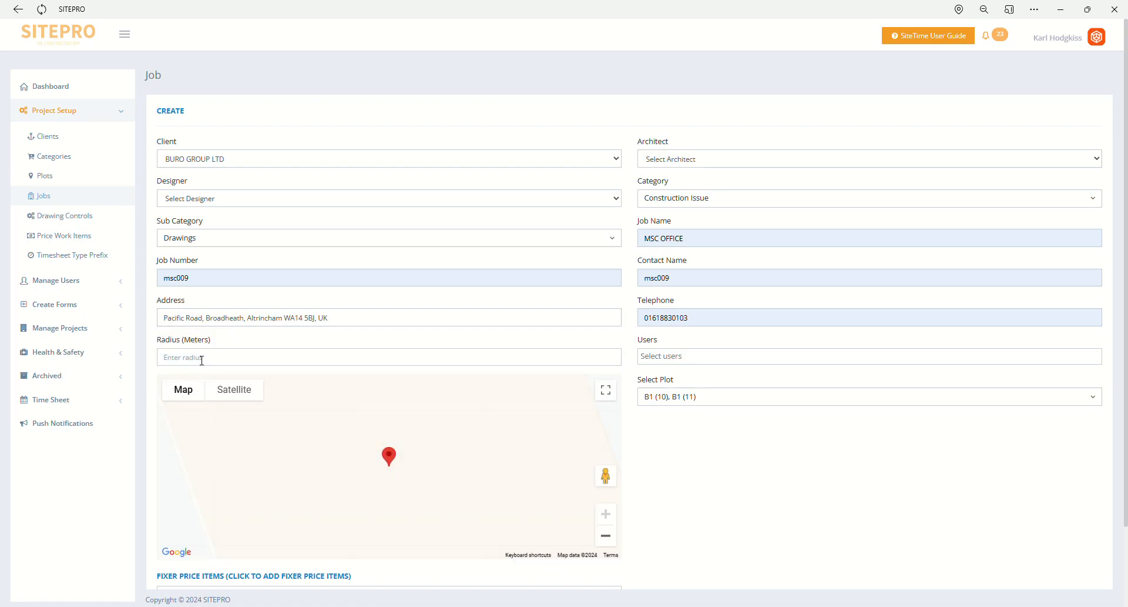
- Move the job's map marker onto the site's building and set the radius to 200 meters
left_click(606, 536)
left_click_drag(398, 460, 461, 467)
left_click(280, 360)
type("200")
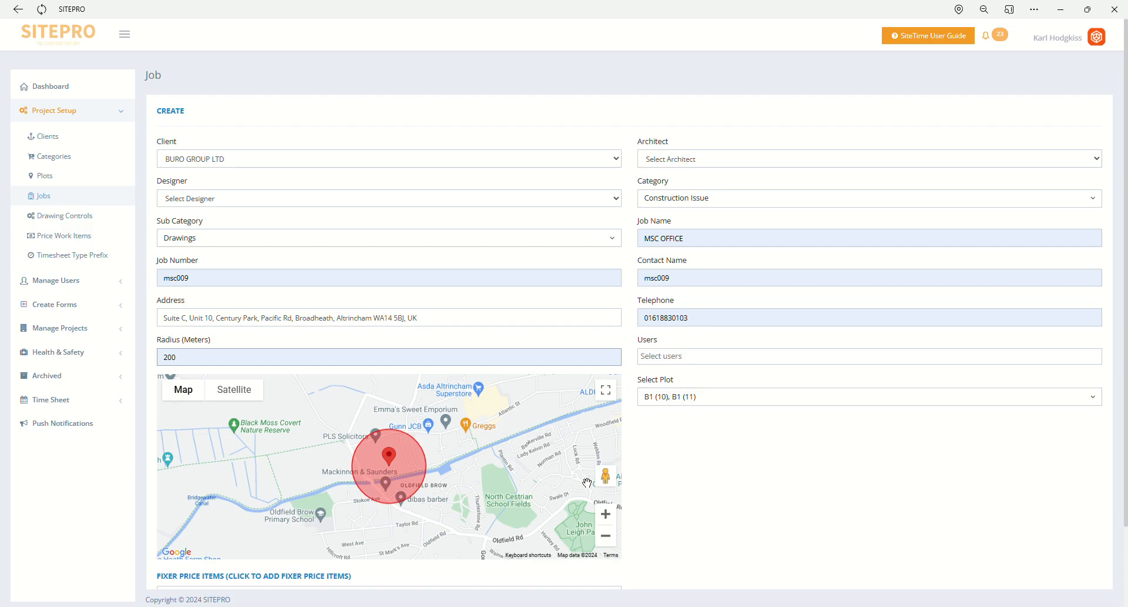
left_click_drag(439, 446, 412, 457)
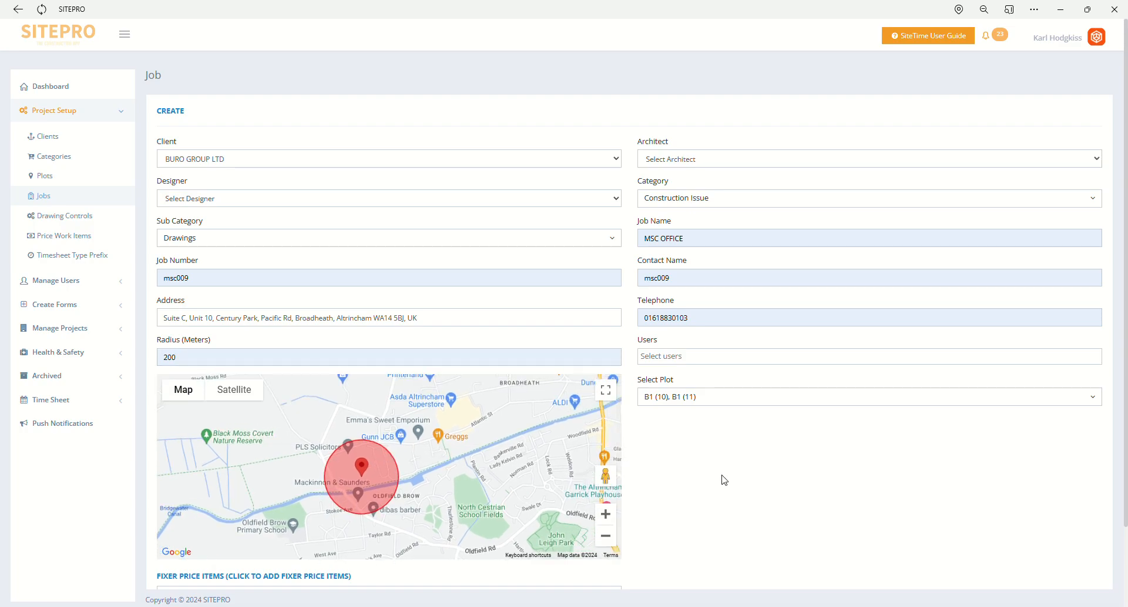
- Add the fixer price item 70mm C Stud to the job
scroll(727, 473, "down", 2)
left_click(581, 508)
left_click(570, 520)
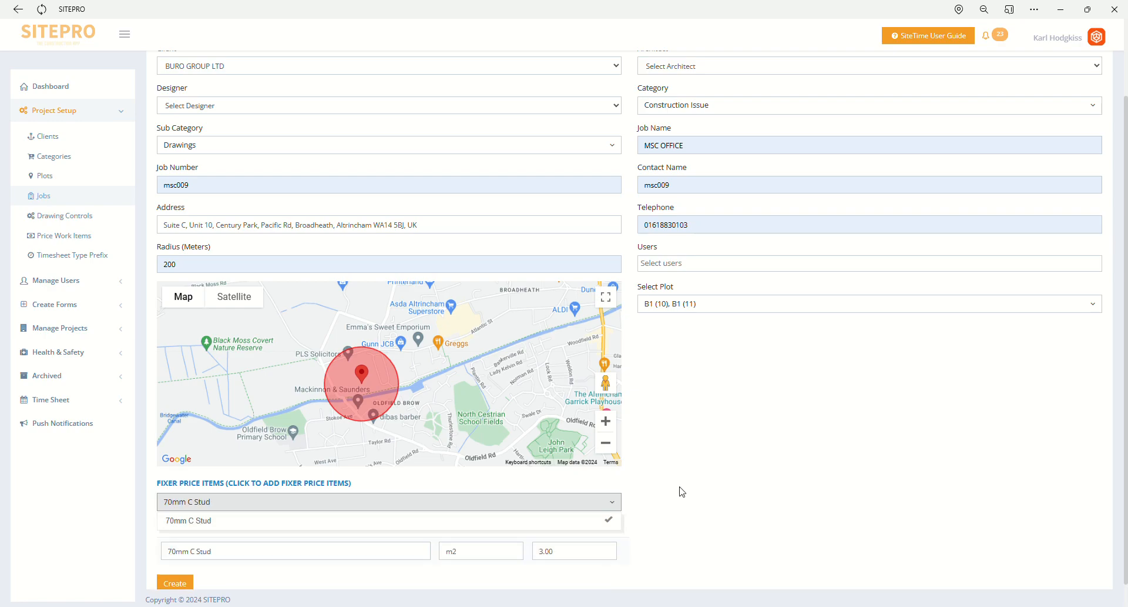
scroll(714, 484, "down", 1)
left_click(718, 516)
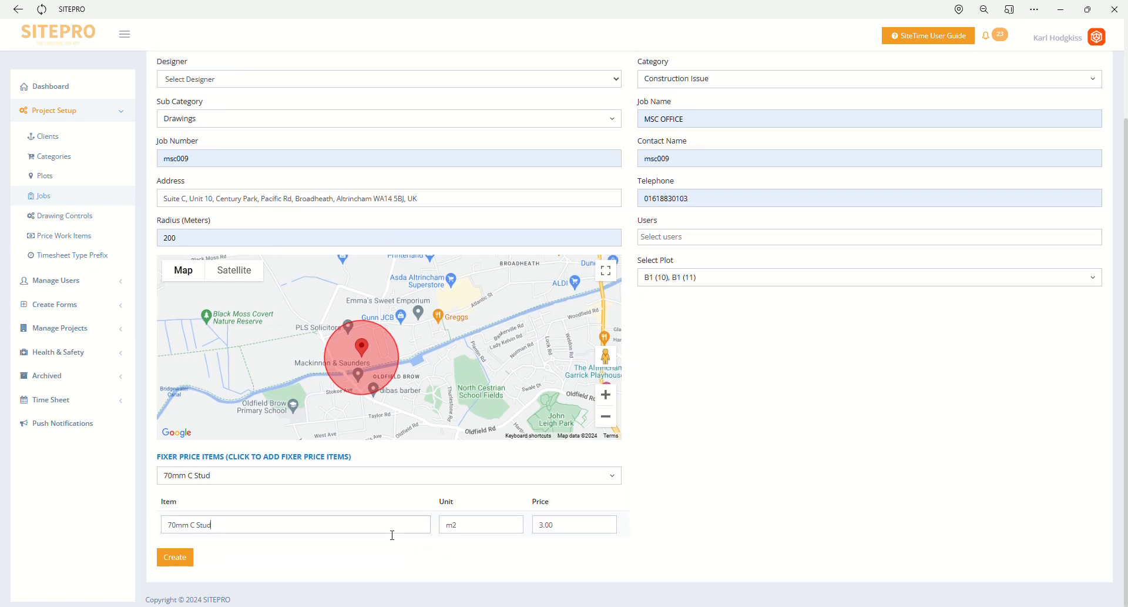
- Check the unit and price fields of the 70mm C Stud fixer price item and remove it from the job
left_click(478, 527)
left_click(518, 530)
left_click(424, 479)
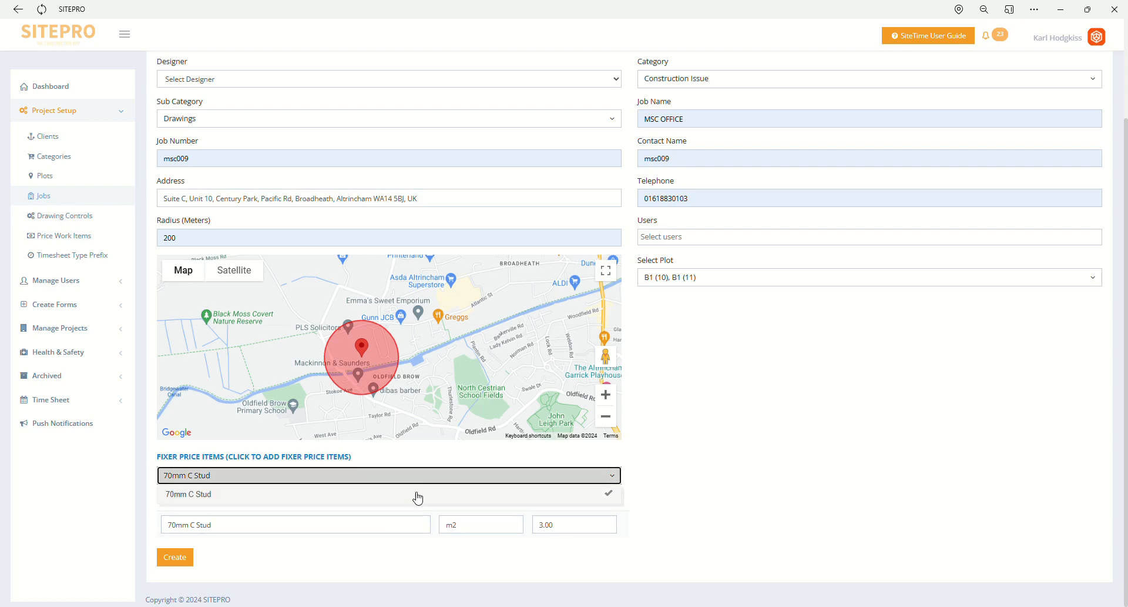
left_click(418, 494)
left_click(655, 496)
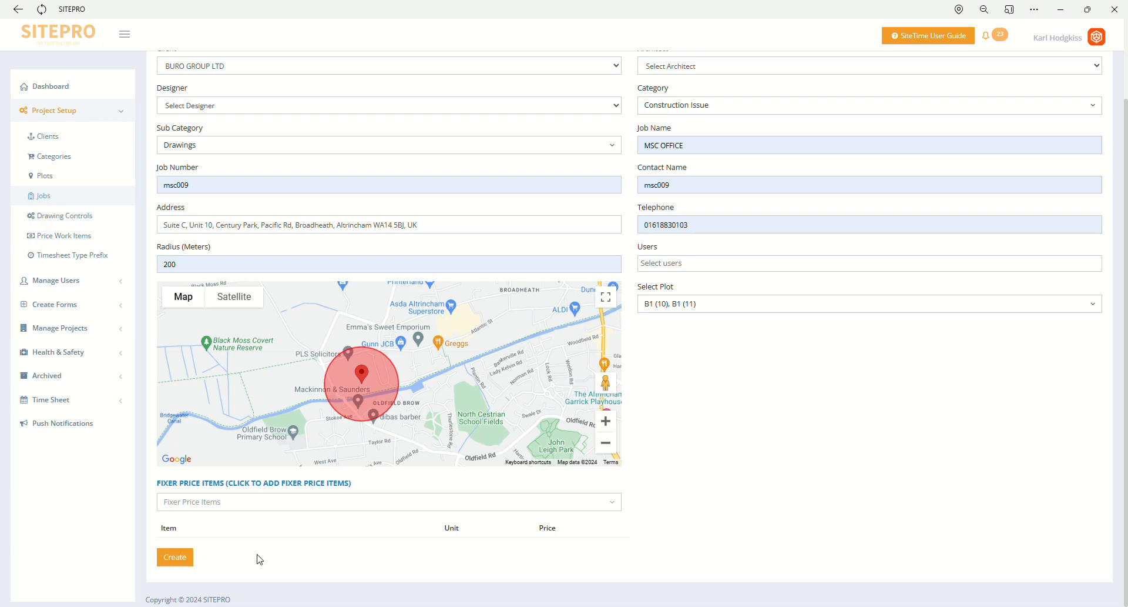
- Start a new drawing control for the job MSC OFFICE with category Construction Issue and sub category Drawings
left_click(71, 221)
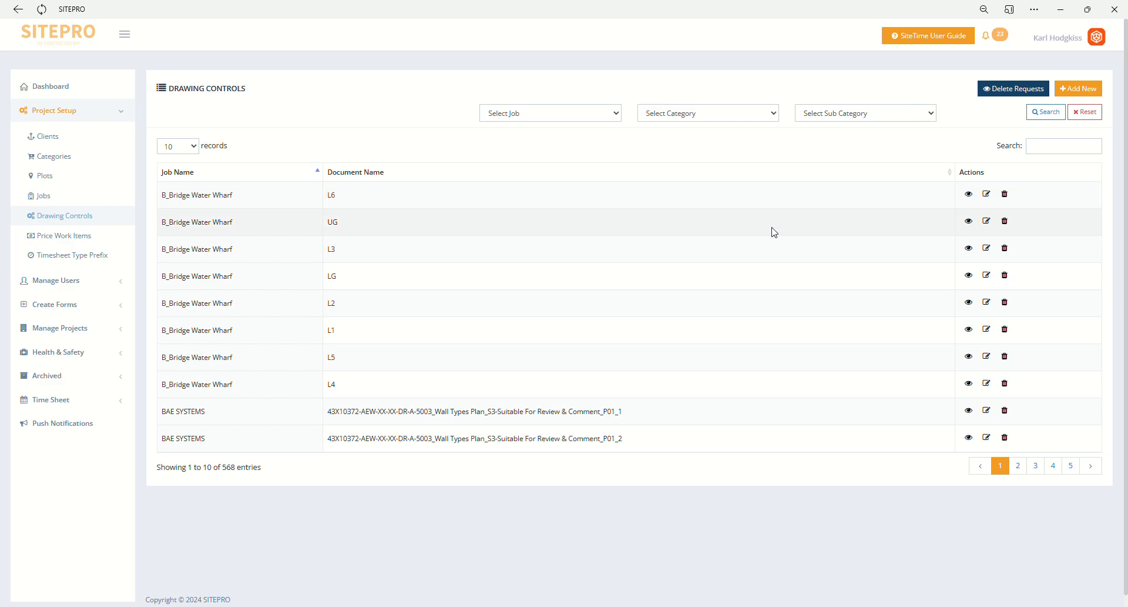
left_click(1074, 97)
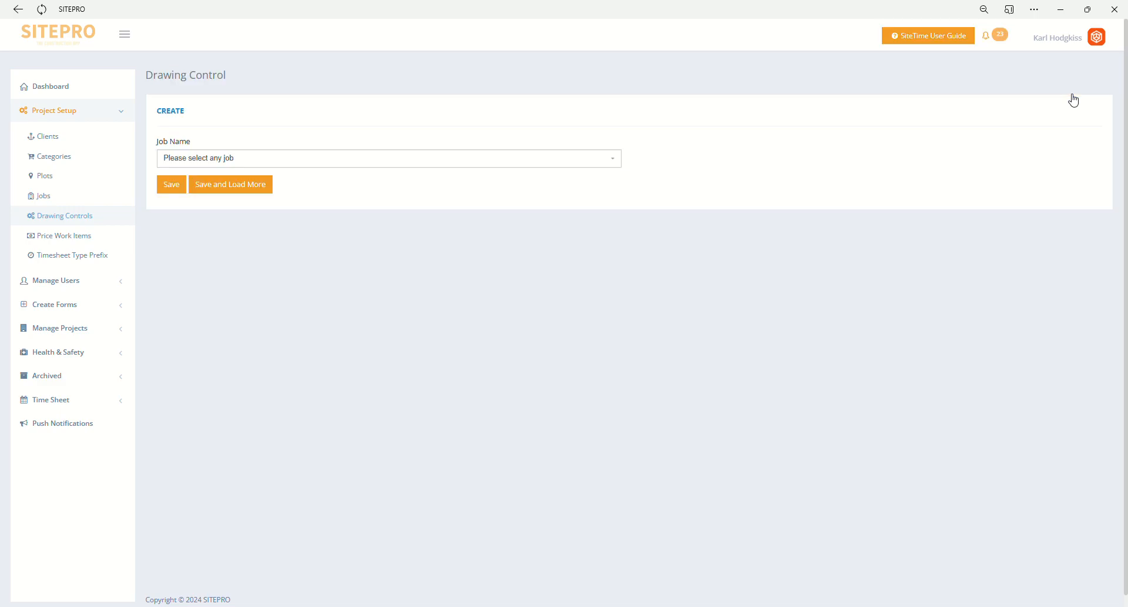
left_click(598, 162)
left_click(574, 213)
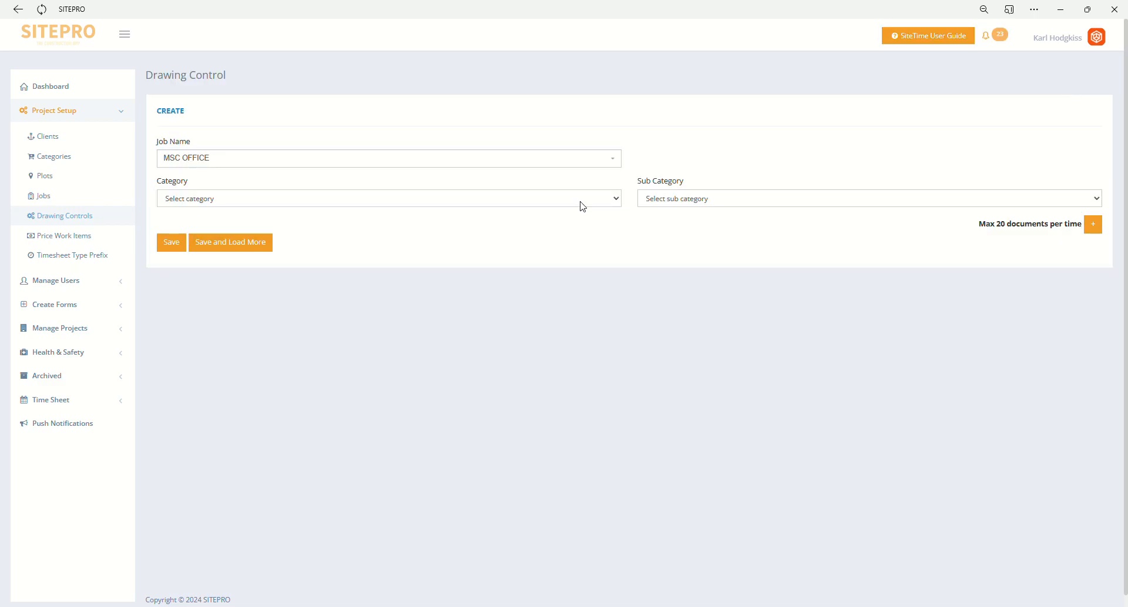
left_click(567, 225)
left_click(680, 202)
left_click(680, 226)
- Add a document entry with the drawing type Construction drawings and try to save it and load more
left_click(1093, 226)
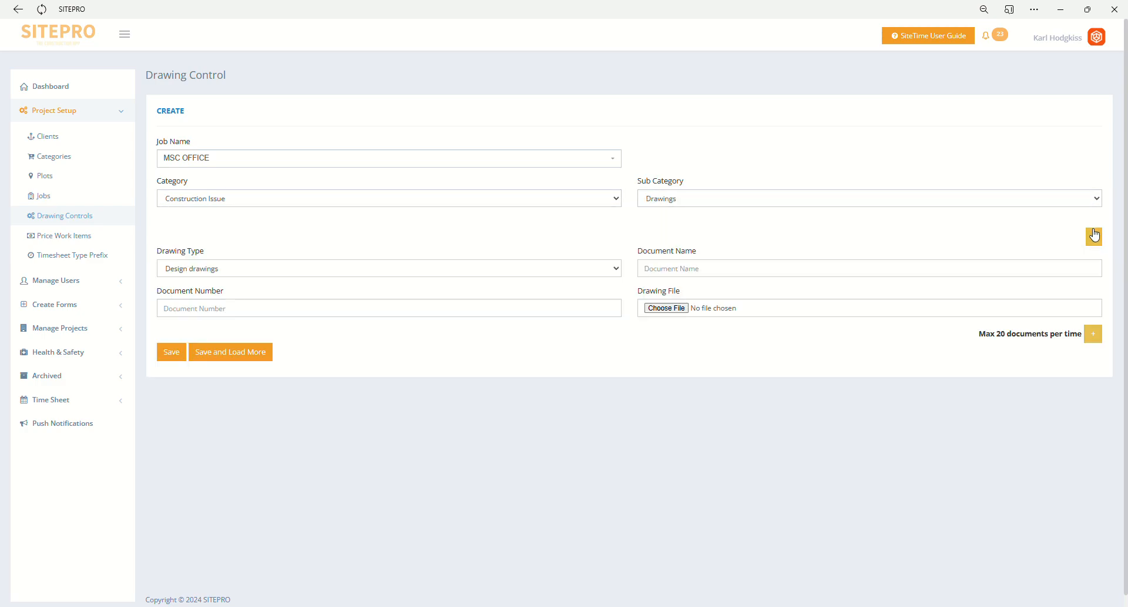
left_click(600, 277)
left_click(585, 297)
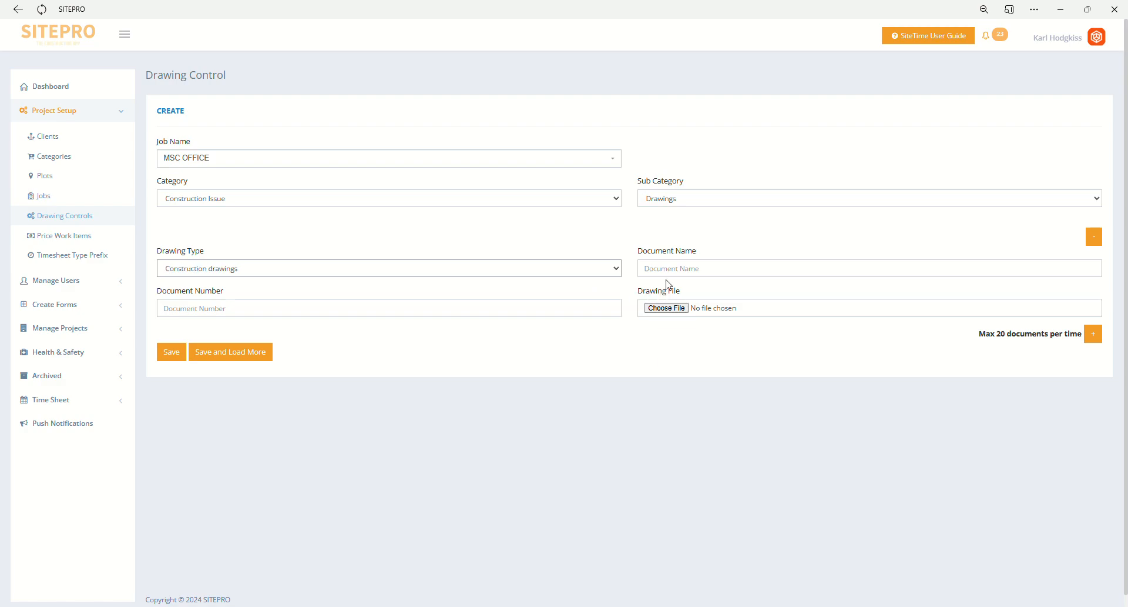
left_click(667, 310)
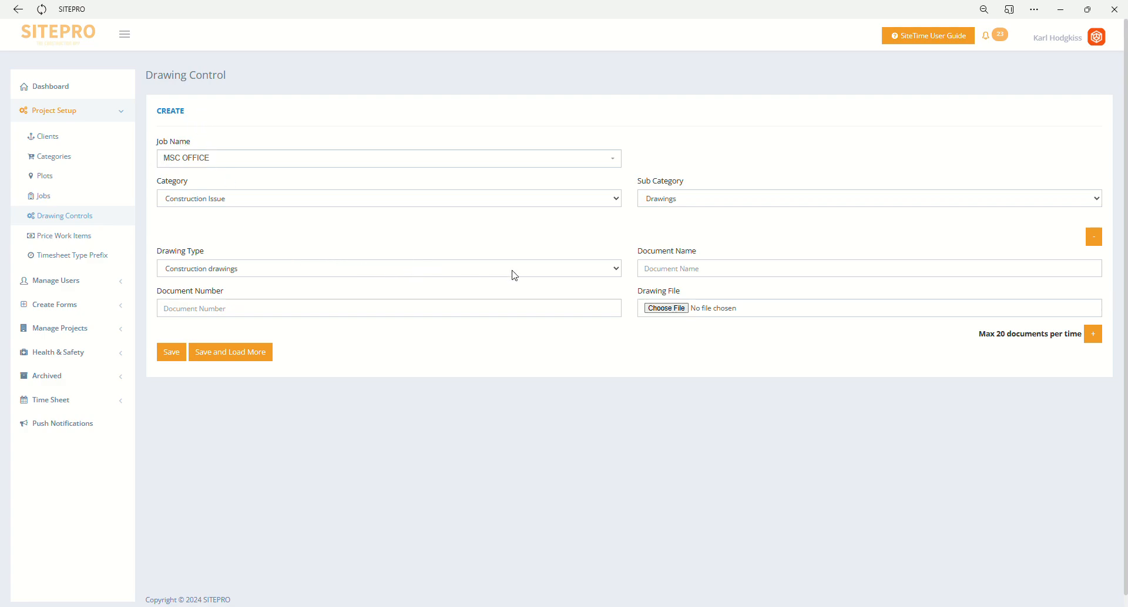
left_click(761, 275)
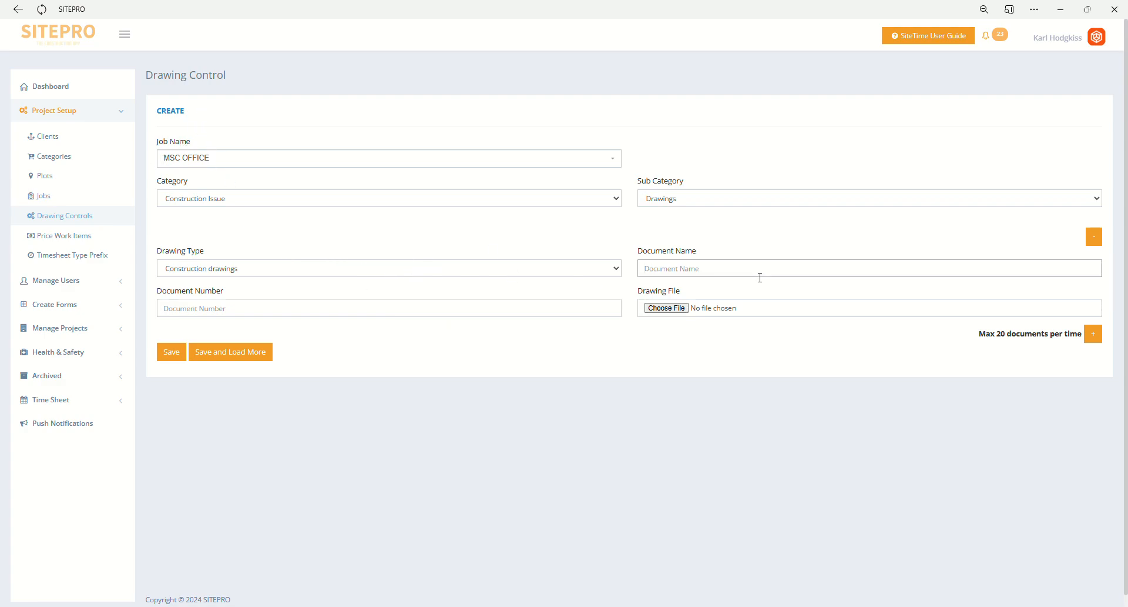
left_click(575, 309)
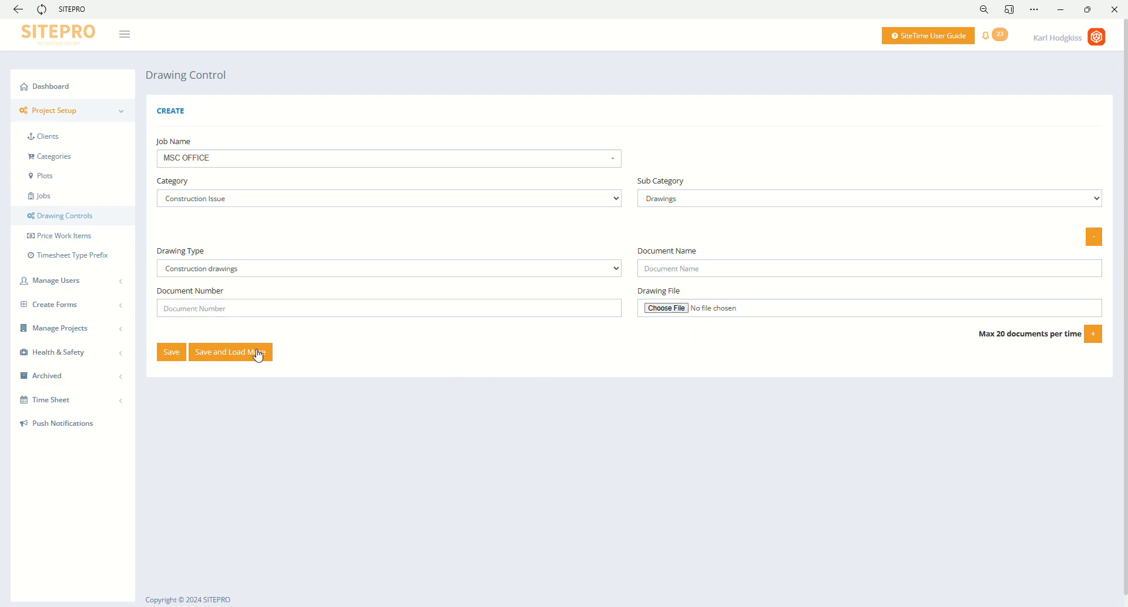
left_click(232, 353)
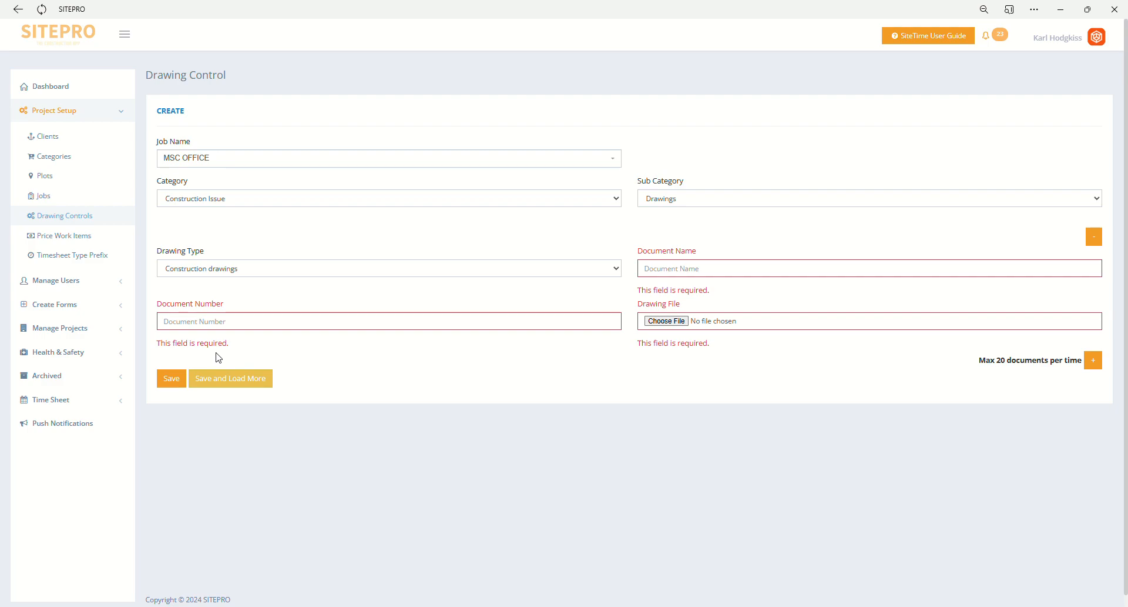
- List the drawing controls with 100 records per page and filter them by the job MSC OFFICE
left_click(70, 217)
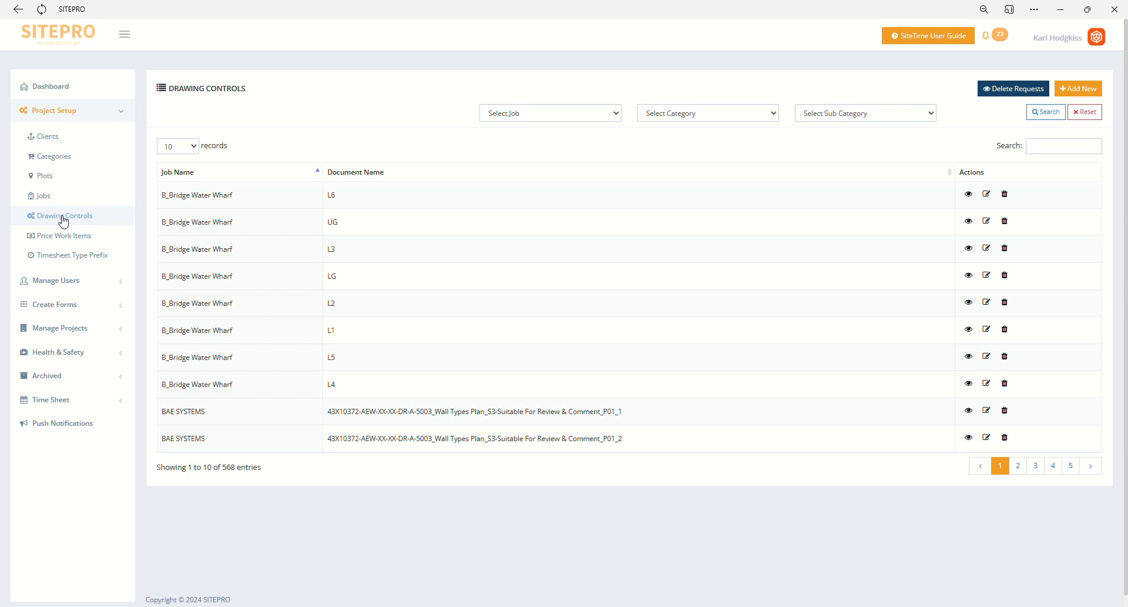
left_click(176, 148)
left_click(173, 194)
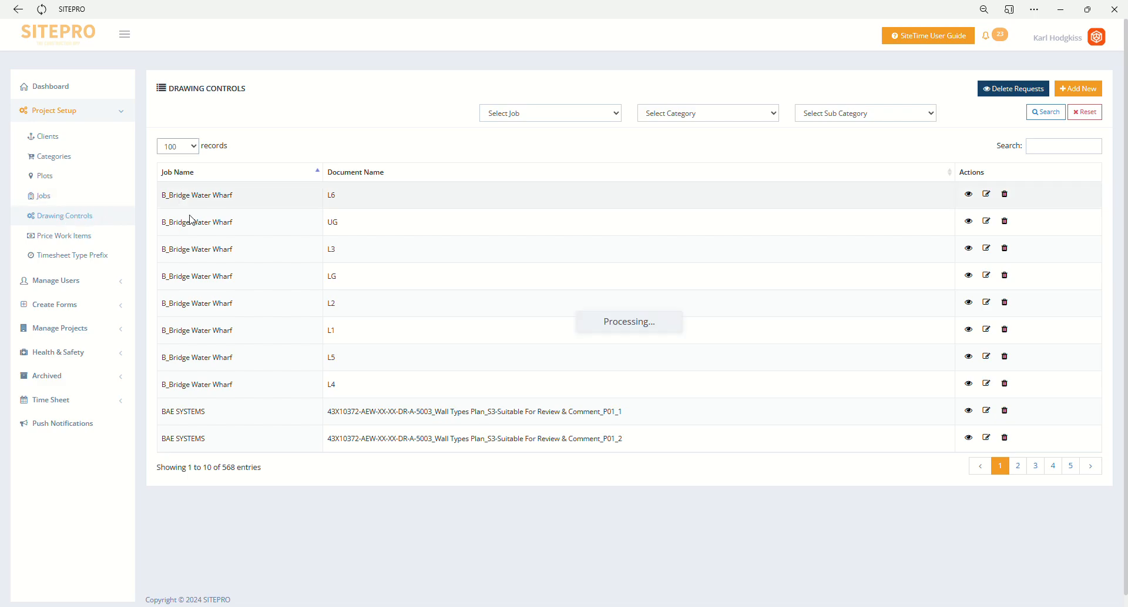
left_click(552, 113)
left_click(552, 144)
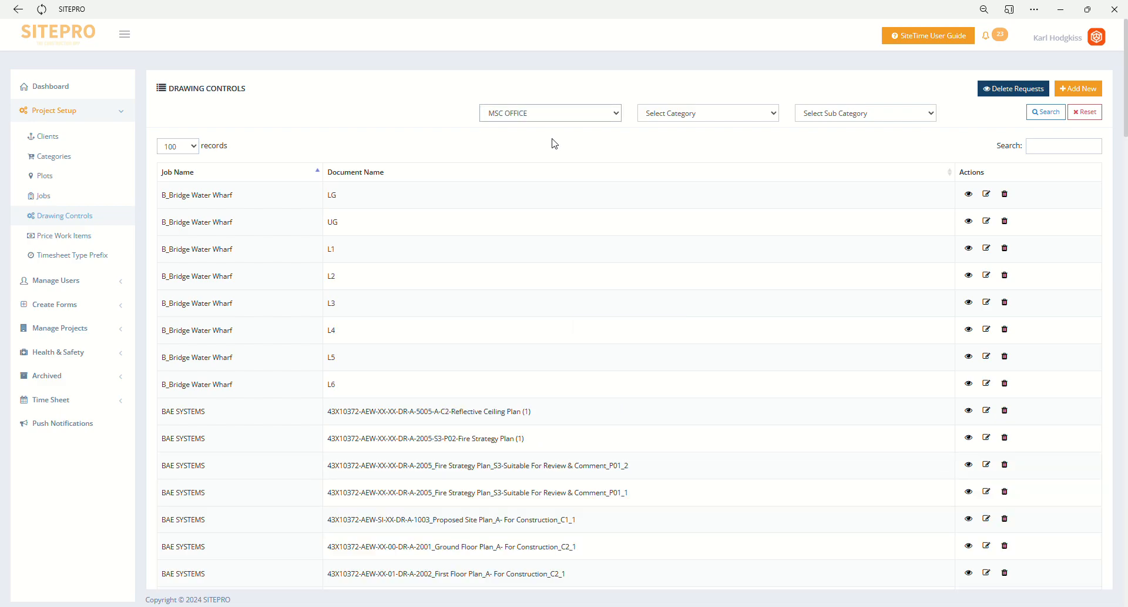
left_click(1047, 113)
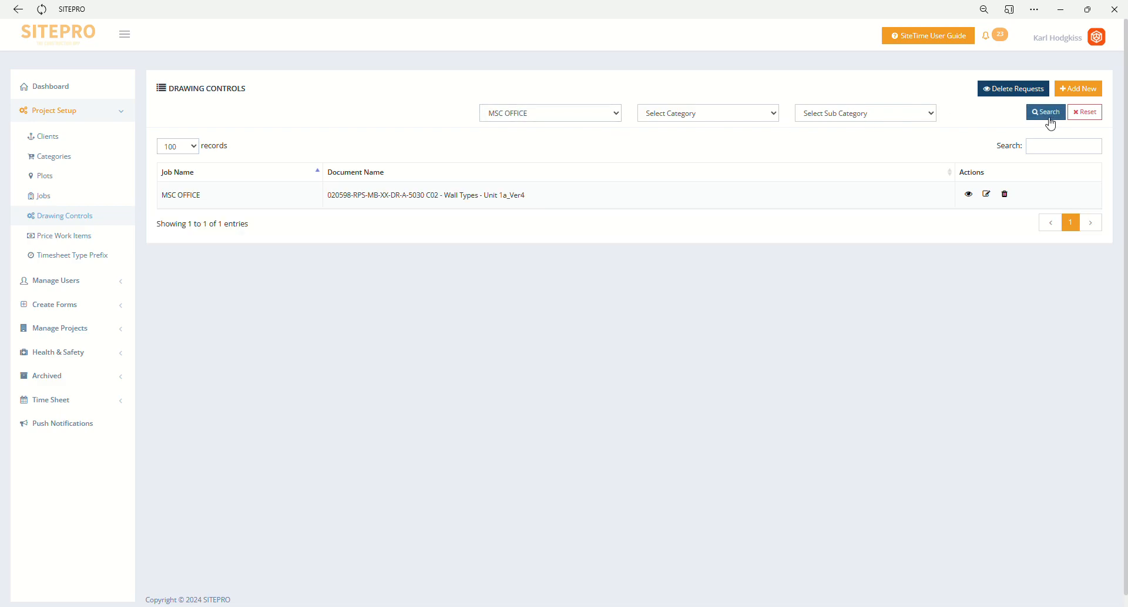
- Review the price work items by opening a blank new item and the 70mm C Stud item, returning to the list without saving
left_click(111, 241)
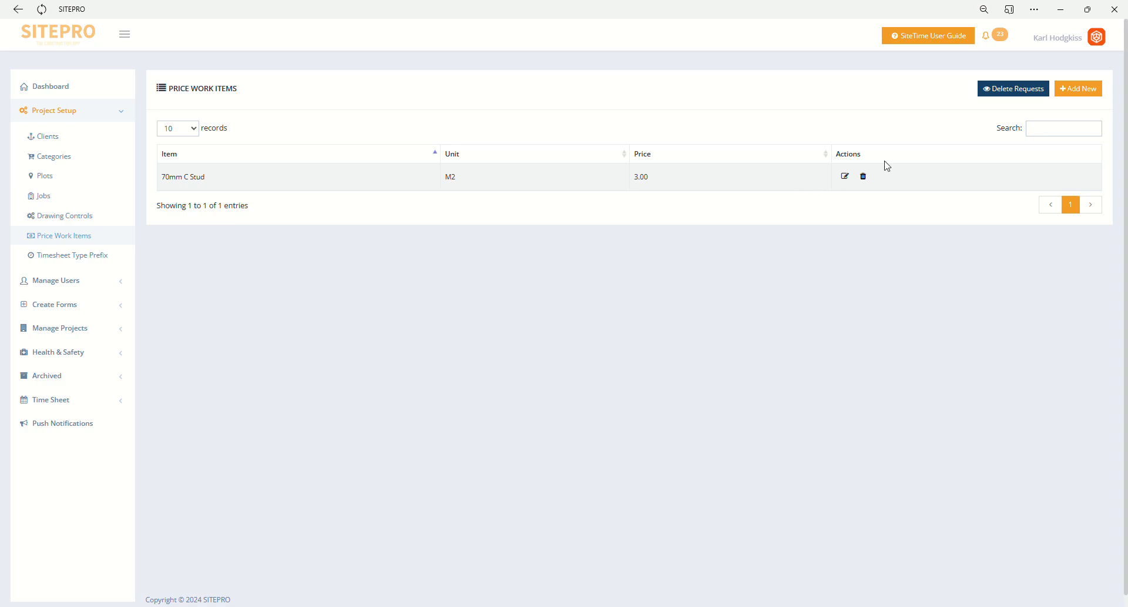
left_click(1074, 89)
left_click(449, 160)
left_click(652, 160)
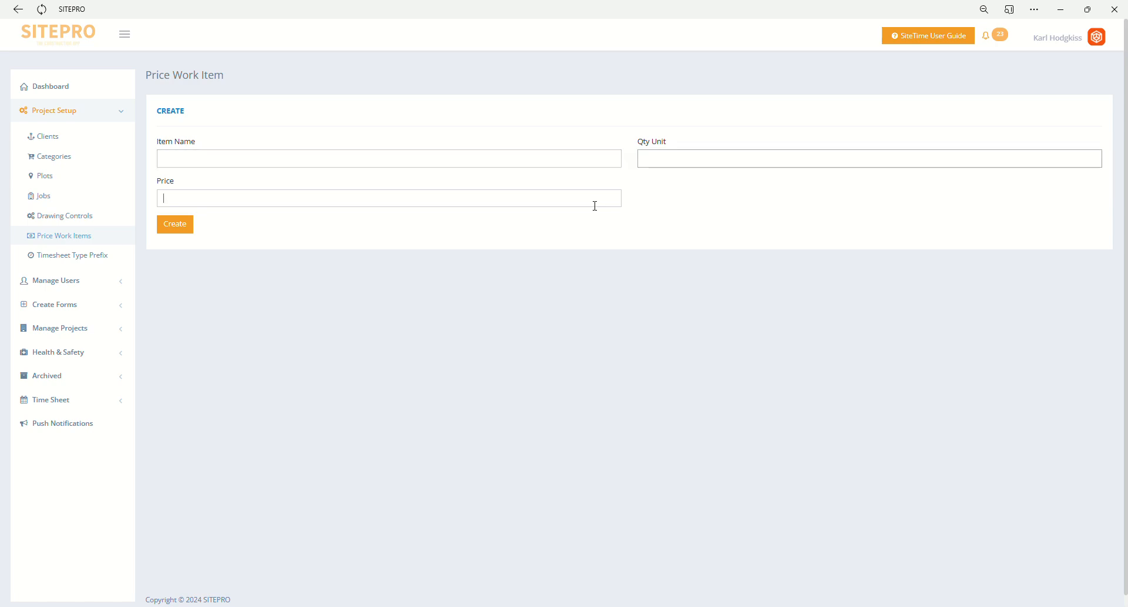
left_click(113, 237)
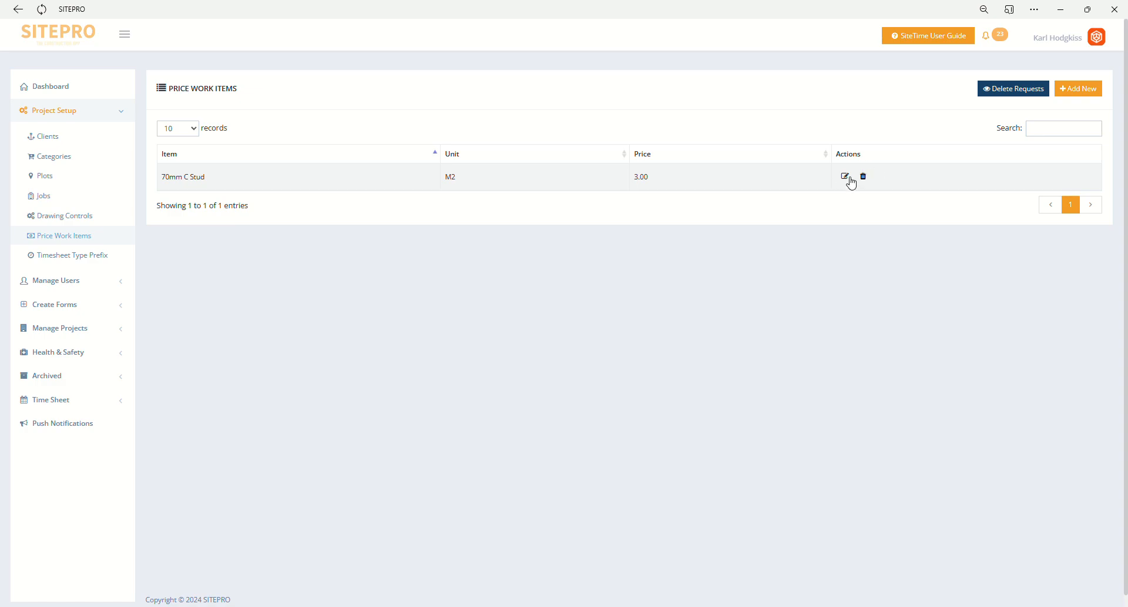
left_click(847, 176)
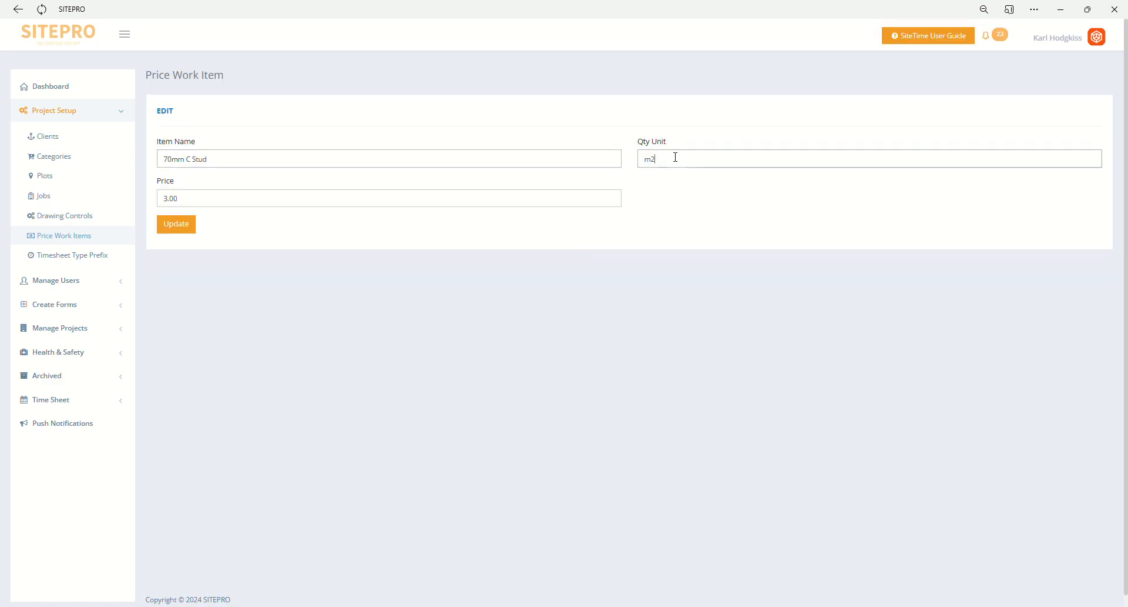
left_click(97, 240)
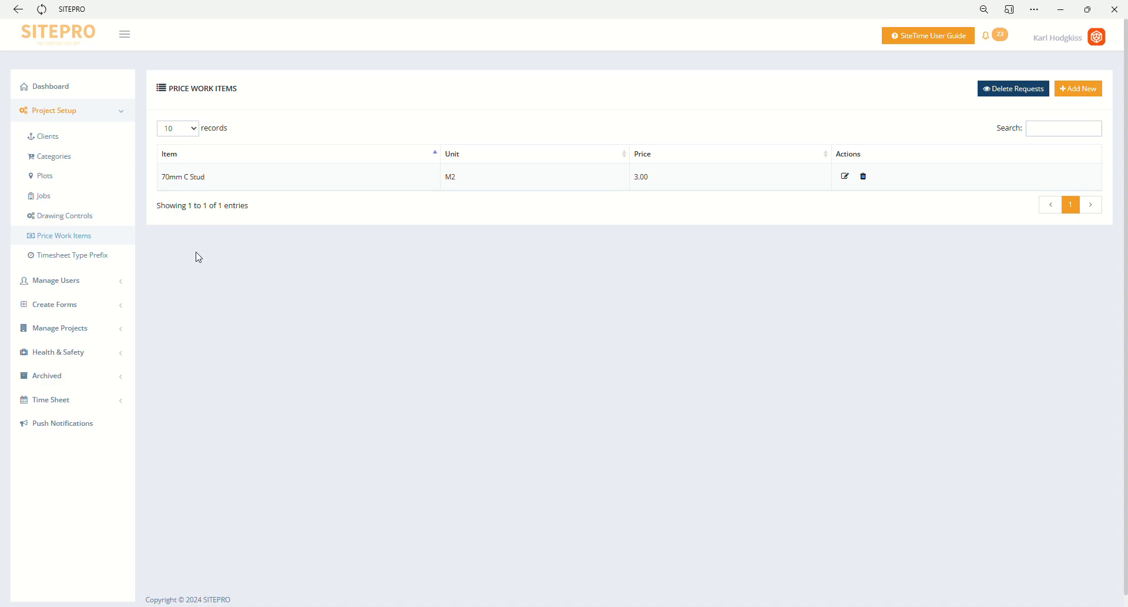
- Open the Staff timesheet type prefix for editing and update it with the type Staff
left_click(117, 258)
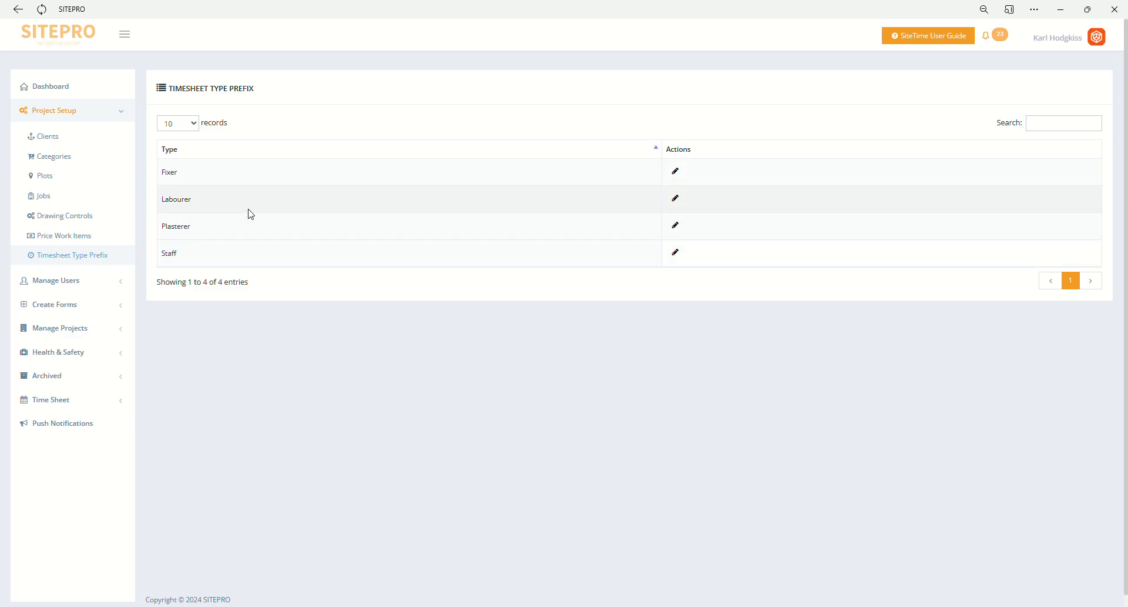
left_click(684, 262)
double_click(288, 160)
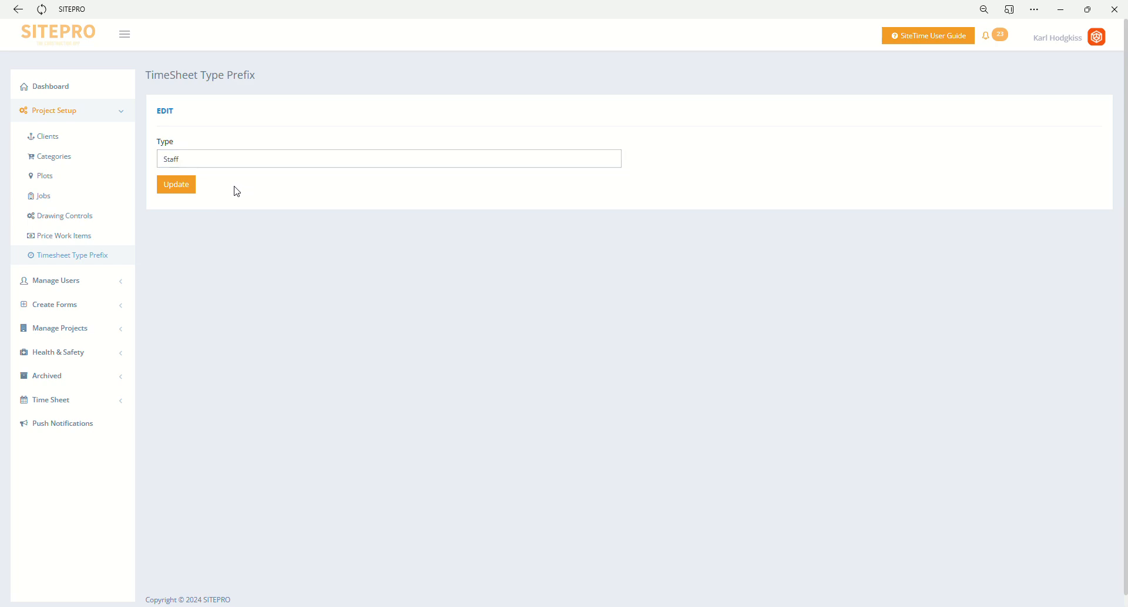
left_click(186, 189)
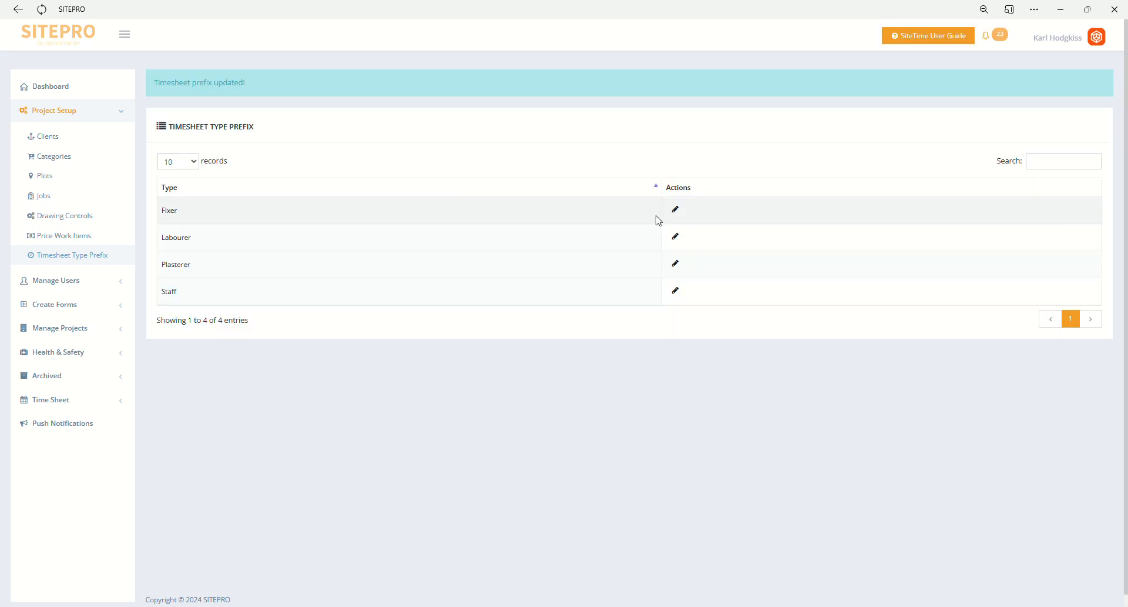
- Update the Fixer timesheet type prefix and return to the dashboard
left_click(677, 212)
double_click(237, 161)
left_click(174, 184)
left_click(78, 116)
left_click(80, 97)
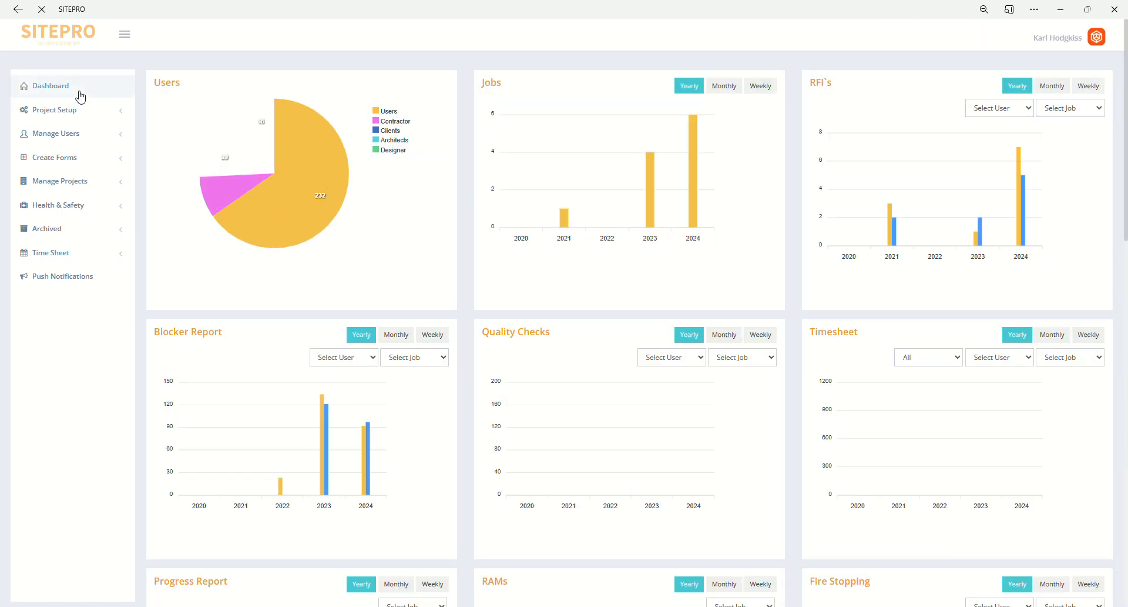